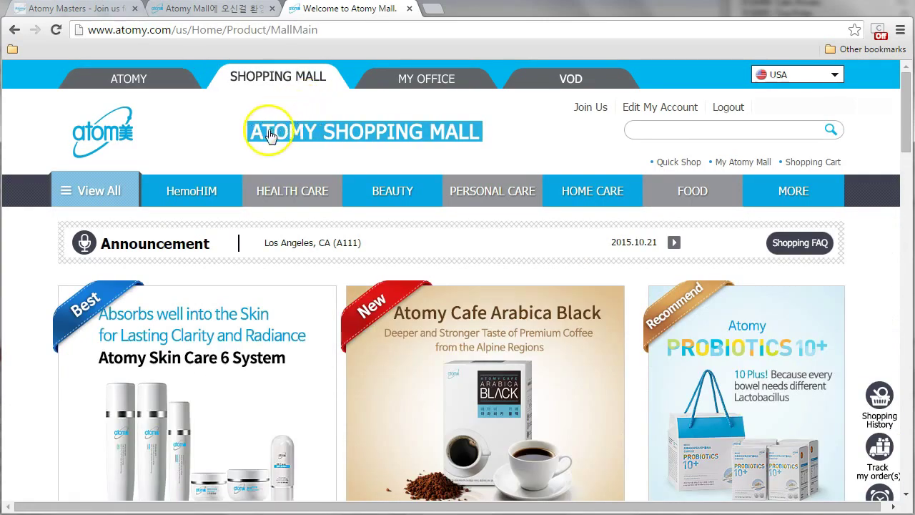
# Look through the product category list and the member prices and PV of the mall's full product catalog.
pyautogui.moveTo(182, 194)
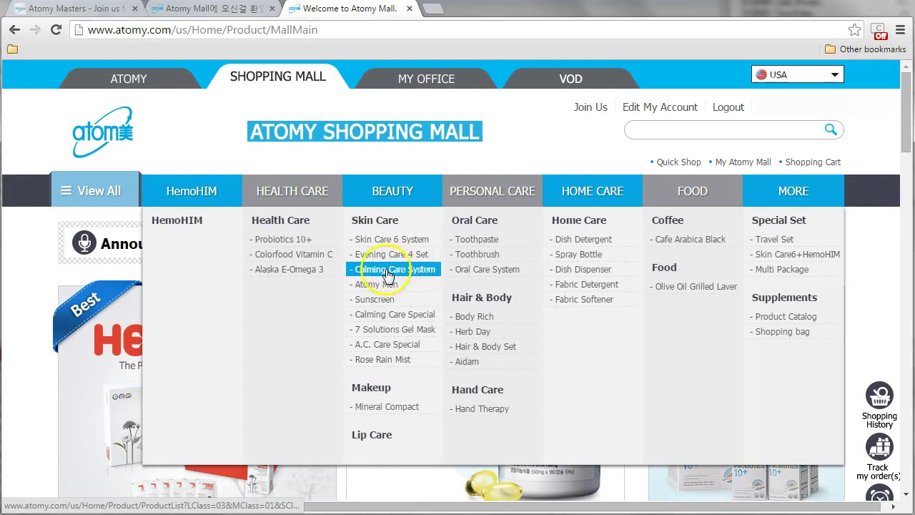
pyautogui.scroll(-4, 296, 274)
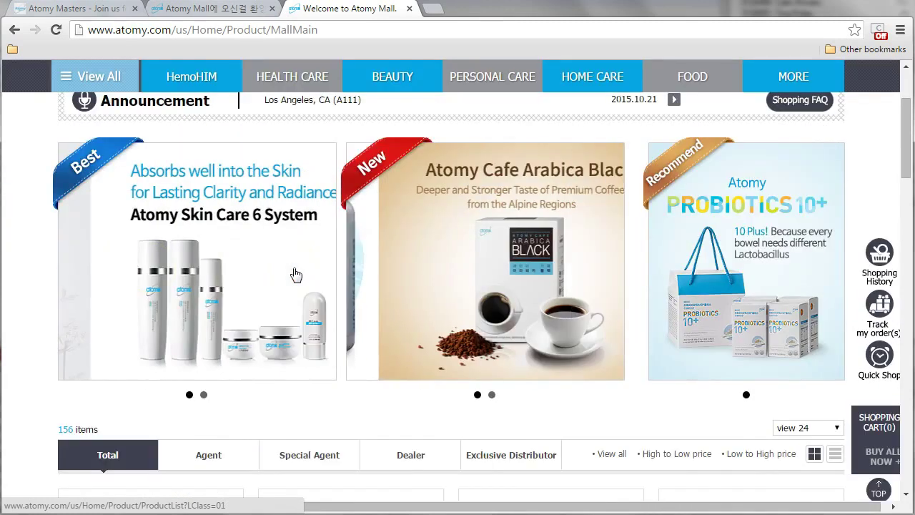
pyautogui.scroll(-2, 296, 274)
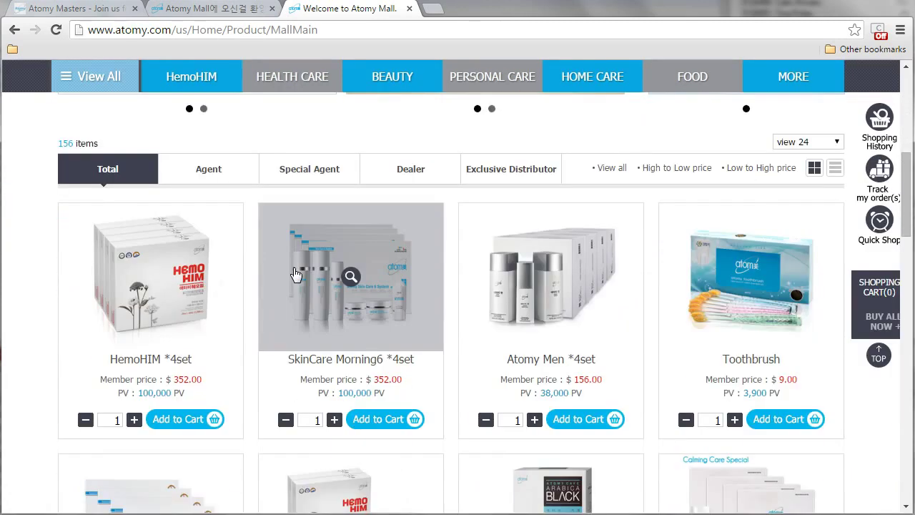
pyautogui.scroll(-1, 296, 274)
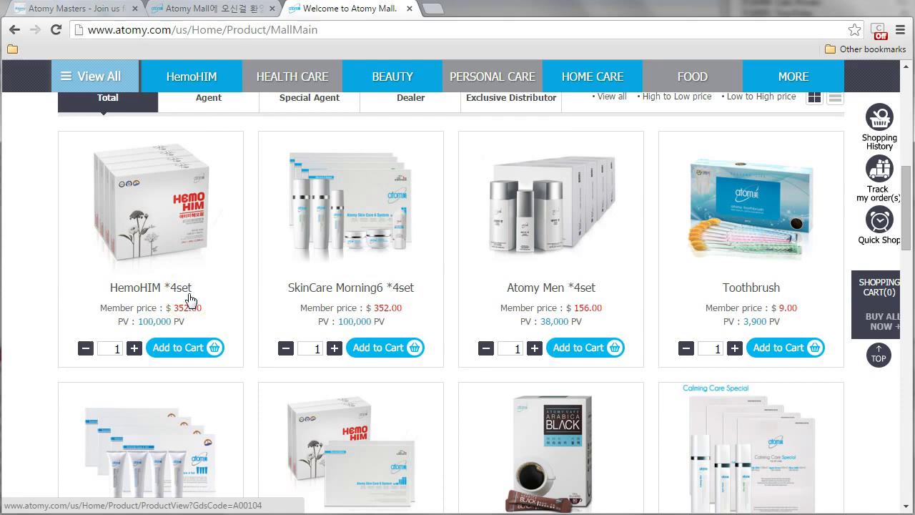
pyautogui.scroll(-1, 189, 299)
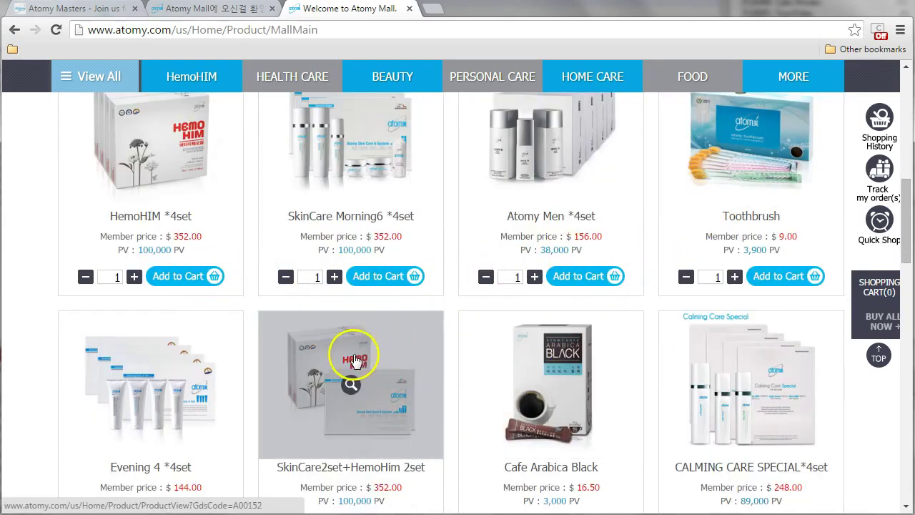
pyautogui.scroll(-4, 301, 364)
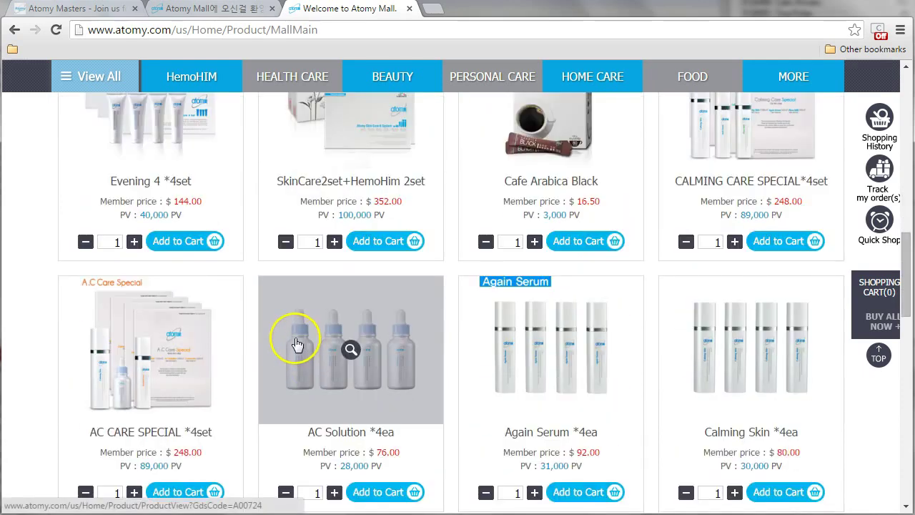
pyautogui.scroll(1, 304, 350)
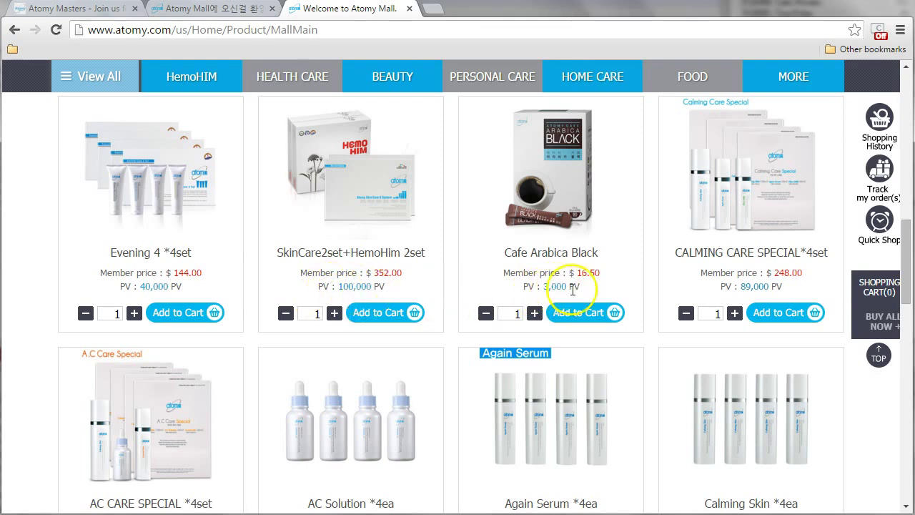
pyautogui.scroll(3, 168, 286)
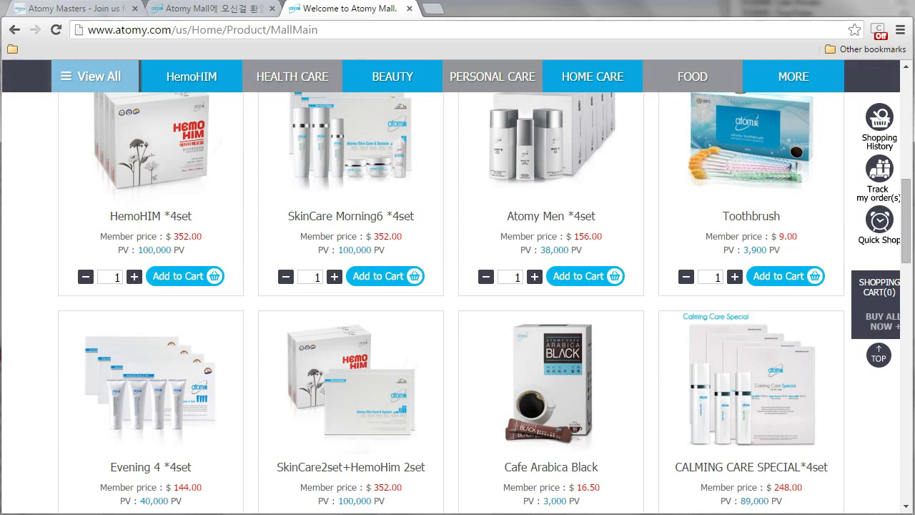
# Filter the mall's product list by the Agent level and by the Special Agent level to compare their set offers.
pyautogui.scroll(2, 507, 250)
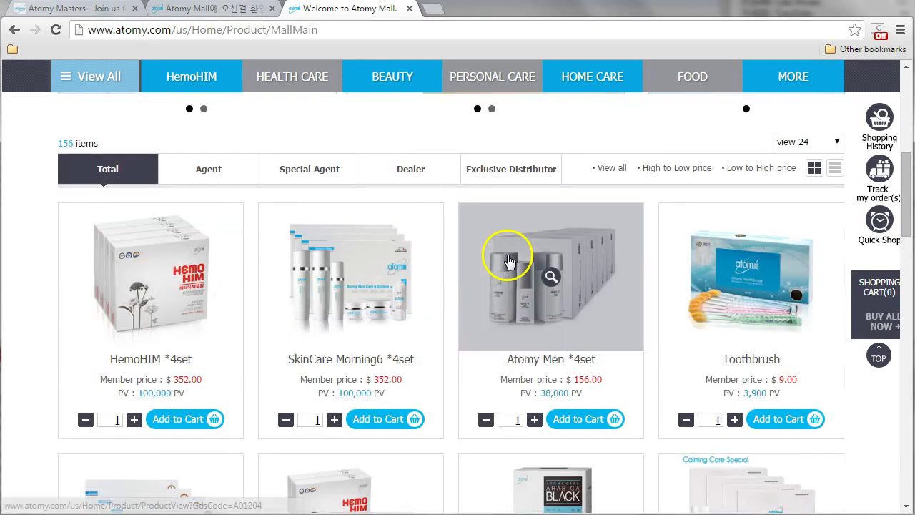
pyautogui.click(210, 173)
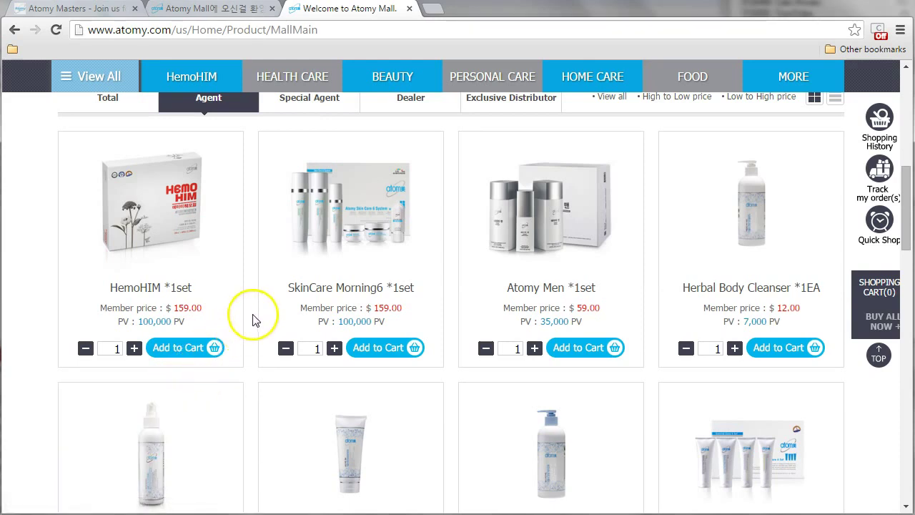
pyautogui.scroll(1, 285, 296)
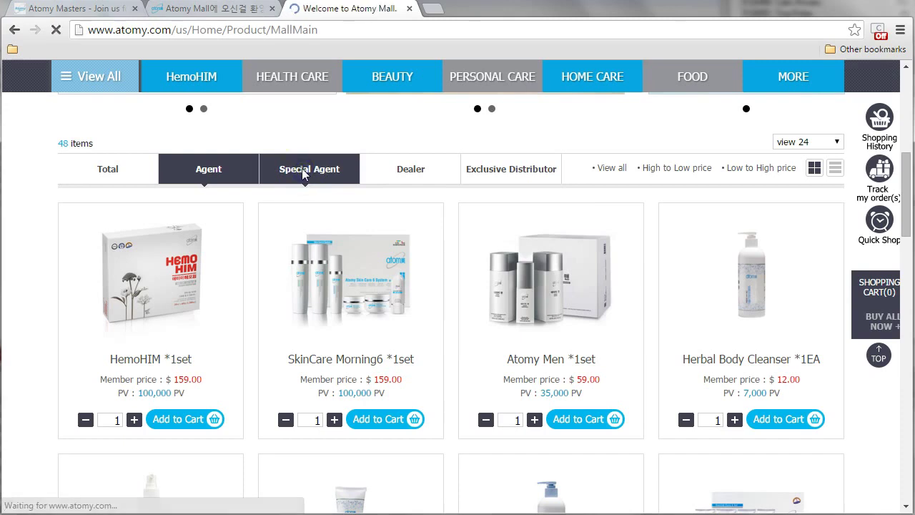
pyautogui.scroll(-1, 322, 189)
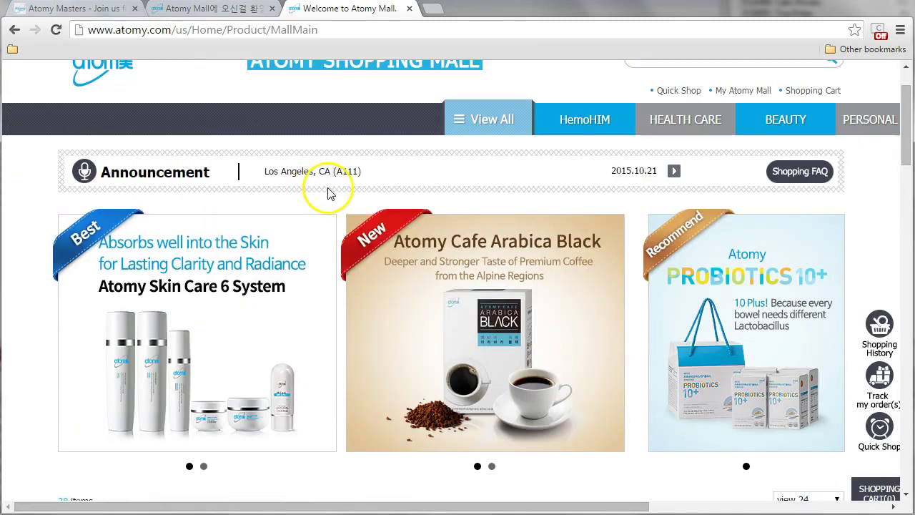
pyautogui.scroll(-3, 327, 192)
pyautogui.scroll(-1, 414, 313)
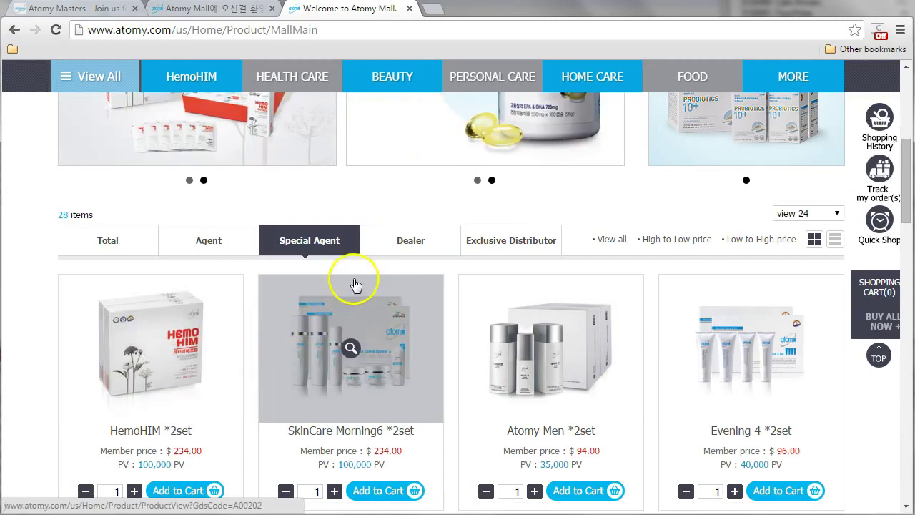
# Filter the product list by Dealer and by Exclusive Distributor, and review the sets offered at each level.
pyautogui.click(396, 241)
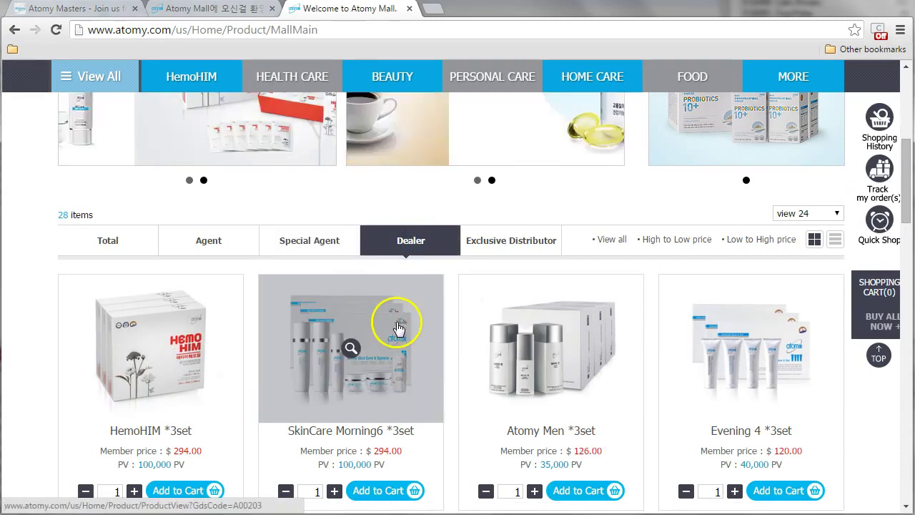
pyautogui.click(513, 241)
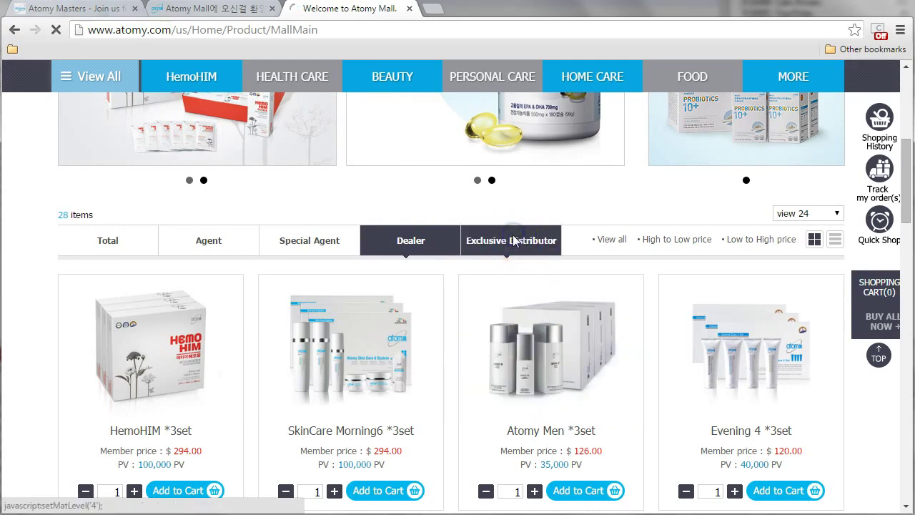
pyautogui.scroll(-3, 285, 324)
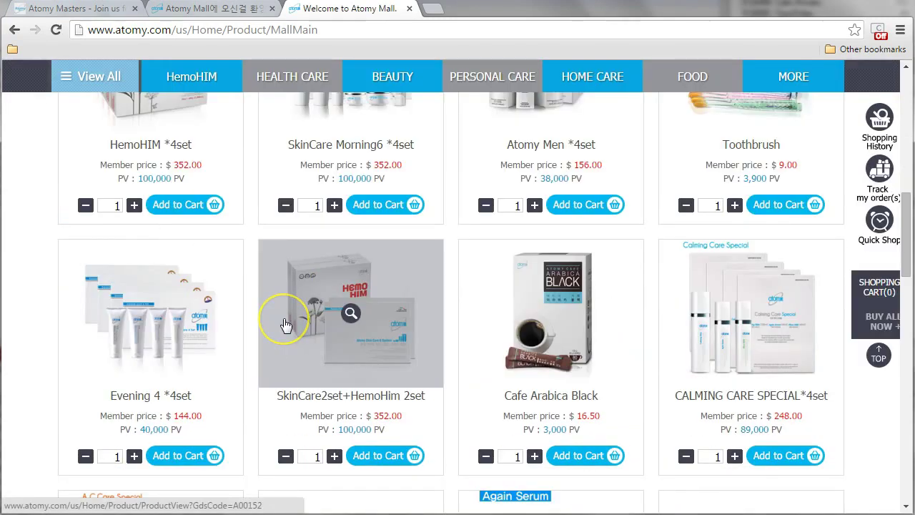
pyautogui.scroll(4, 285, 324)
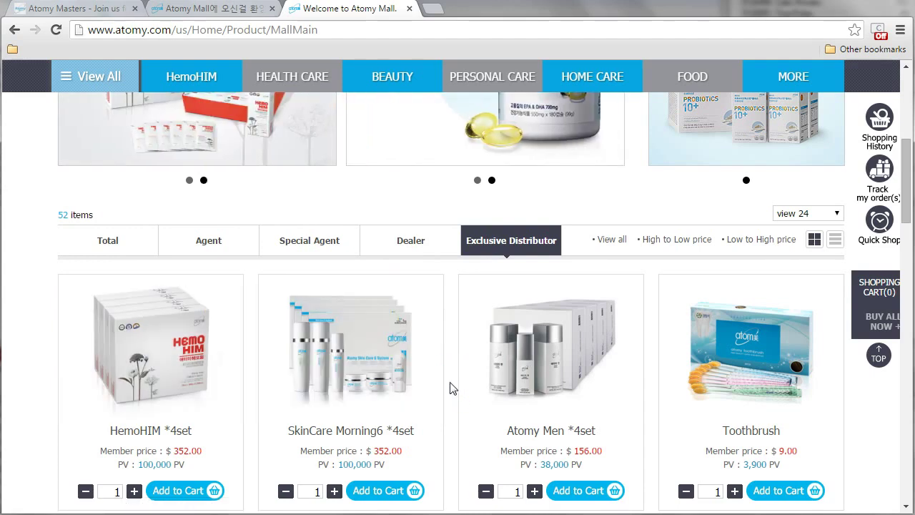
# Open the Home Care product category and browse its items.
pyautogui.scroll(1, 450, 388)
pyautogui.scroll(4, 451, 388)
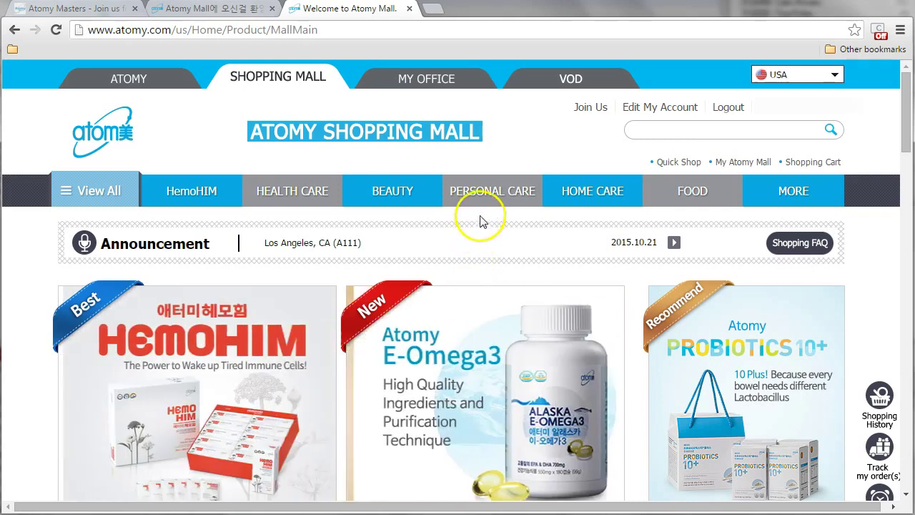
pyautogui.moveTo(480, 188)
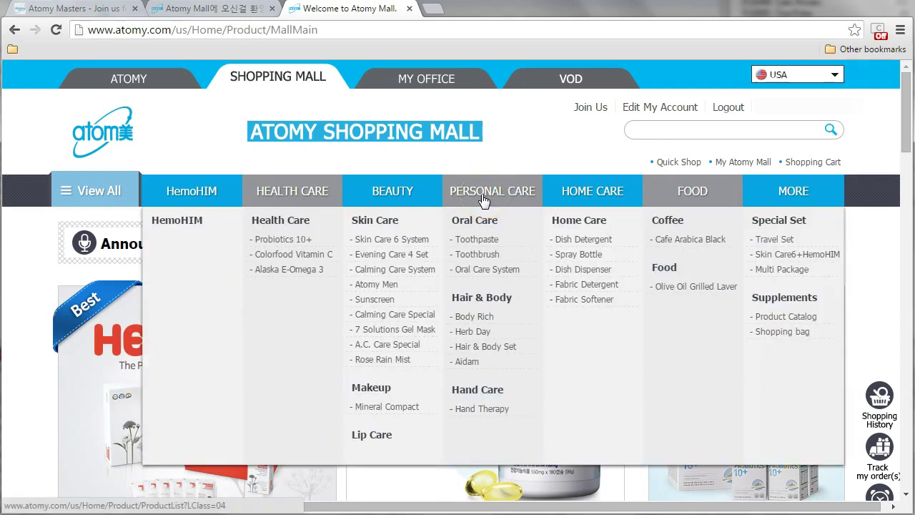
pyautogui.click(576, 224)
pyautogui.scroll(-3, 551, 236)
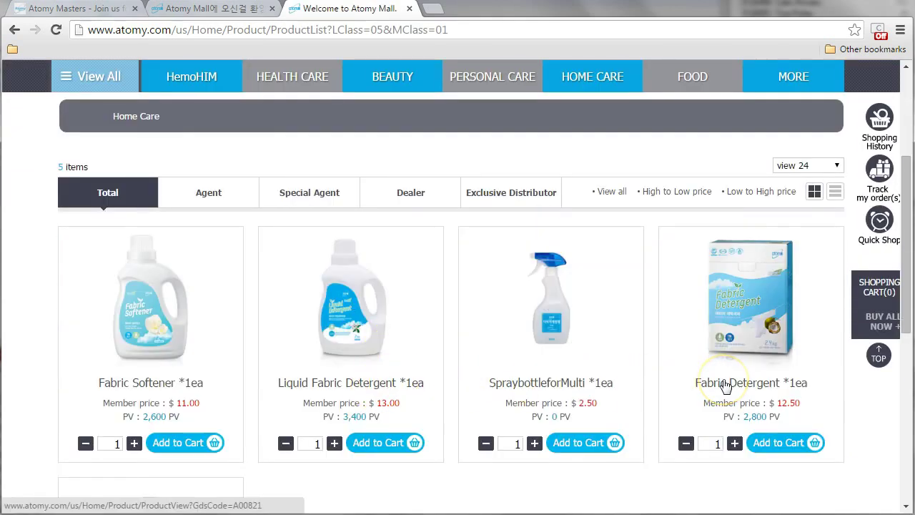
pyautogui.scroll(-1, 726, 387)
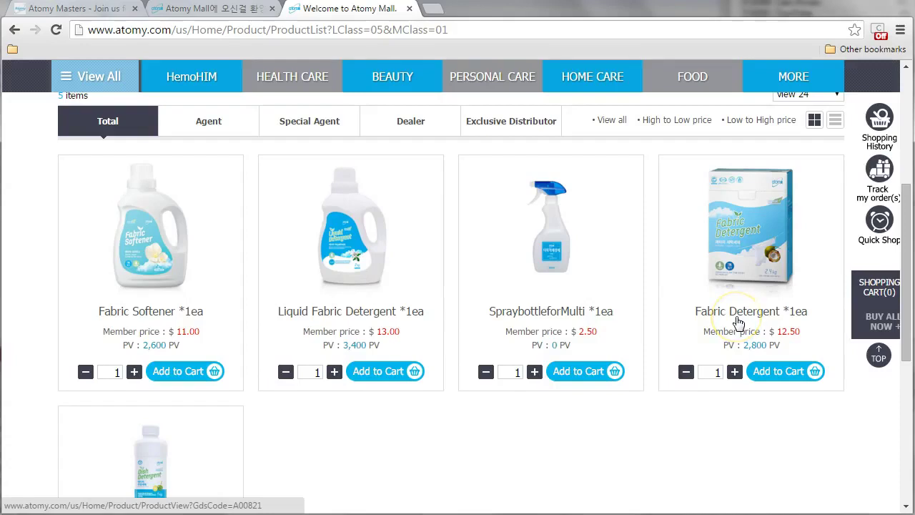
# Open the Fabric Detergent *1ea product page and read through its details, directions, test results and cautions.
pyautogui.click(734, 252)
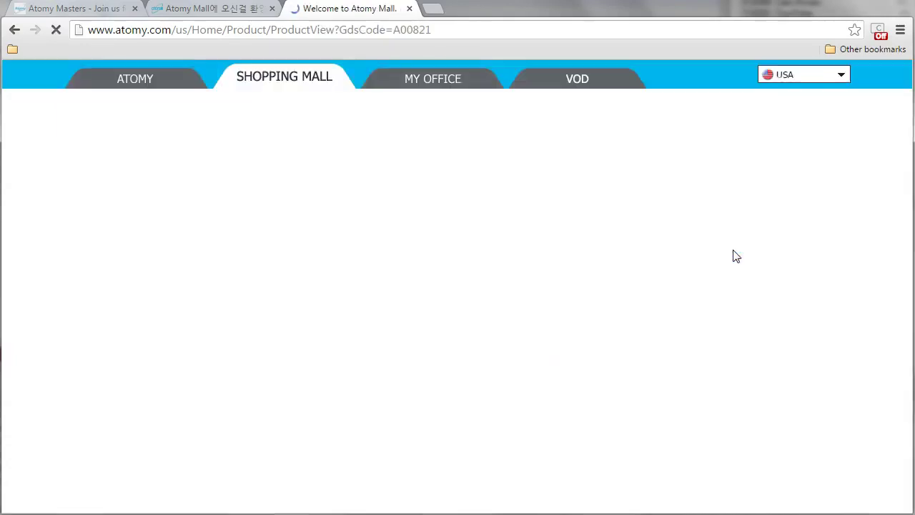
pyautogui.scroll(-4, 735, 256)
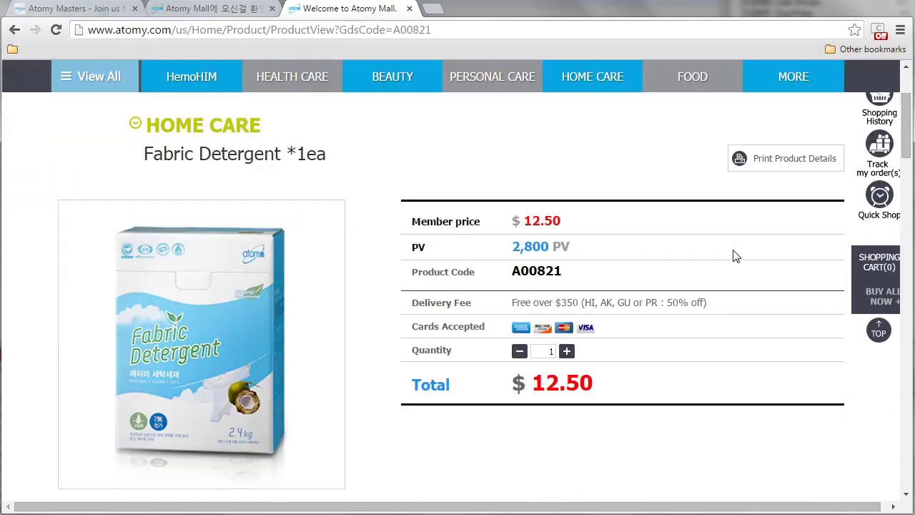
pyautogui.scroll(-8, 734, 256)
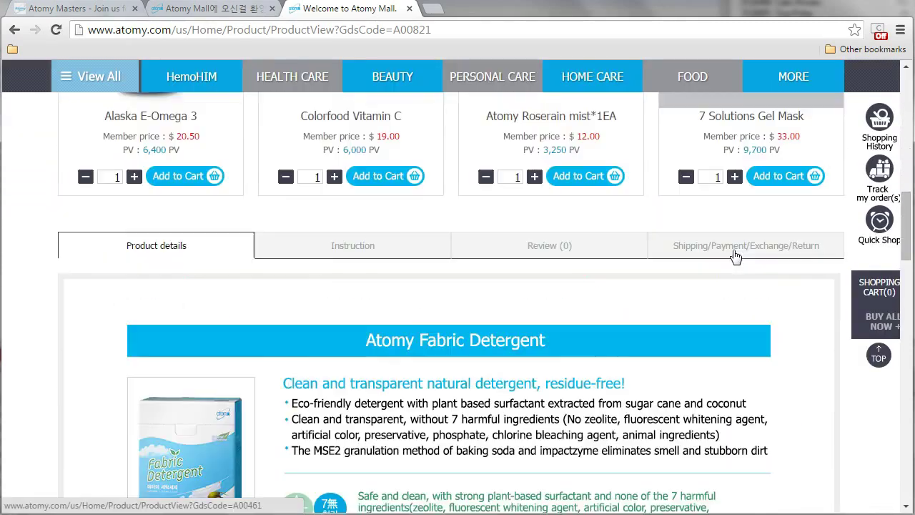
pyautogui.scroll(-7, 734, 255)
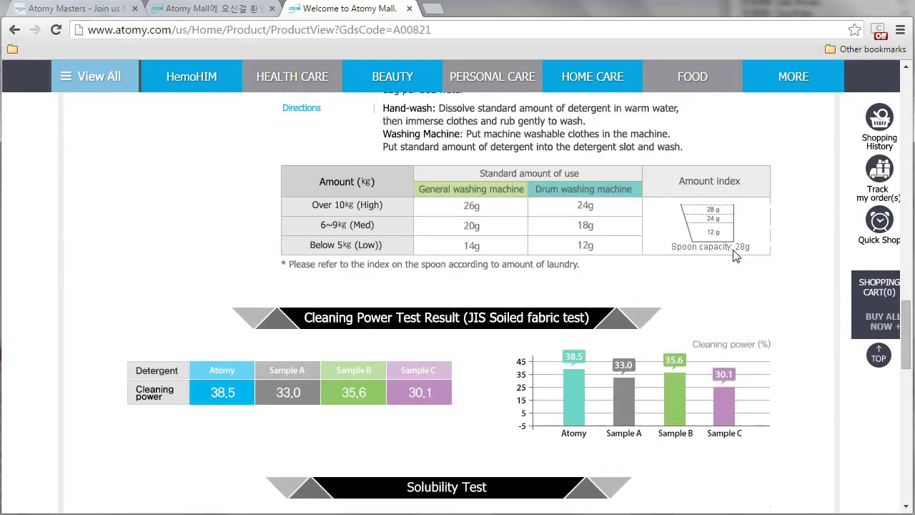
pyautogui.scroll(-4, 705, 267)
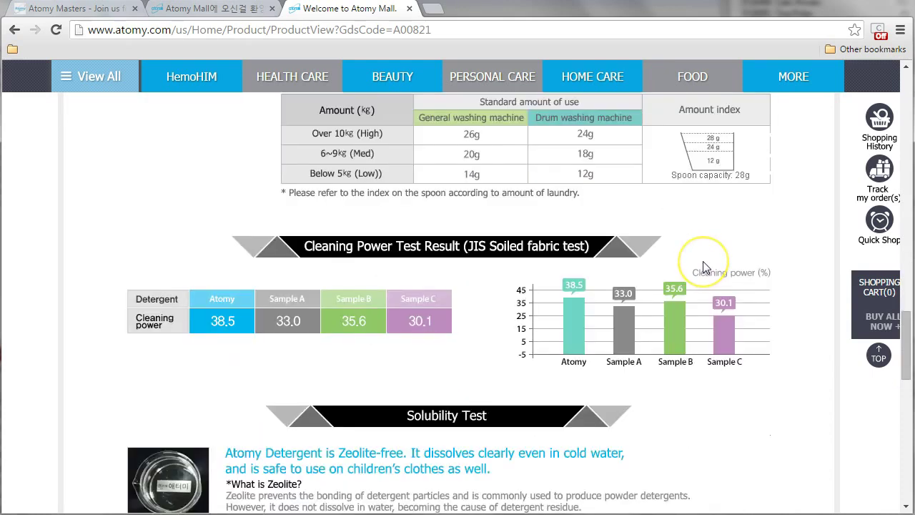
pyautogui.scroll(-5, 704, 268)
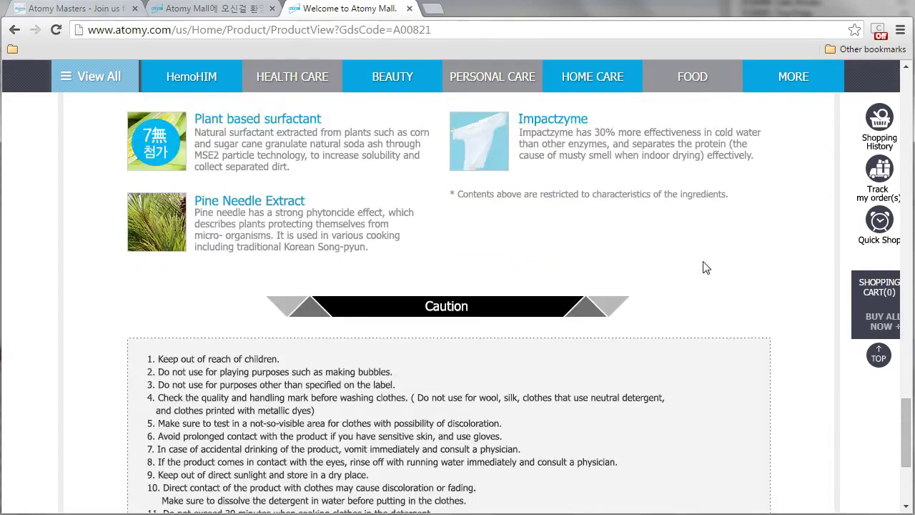
# Add one Fabric Detergent *1ea to the shopping cart from its product page.
pyautogui.scroll(5, 704, 267)
pyautogui.scroll(10, 705, 267)
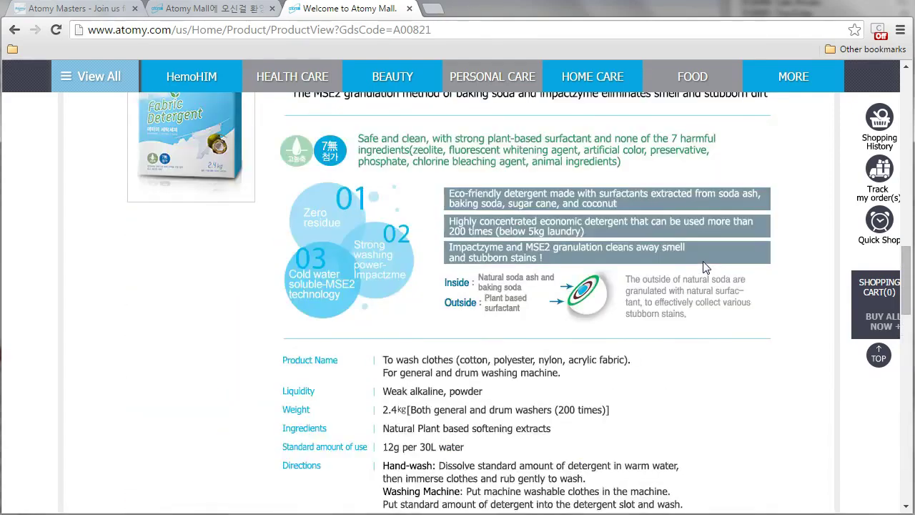
pyautogui.scroll(15, 704, 267)
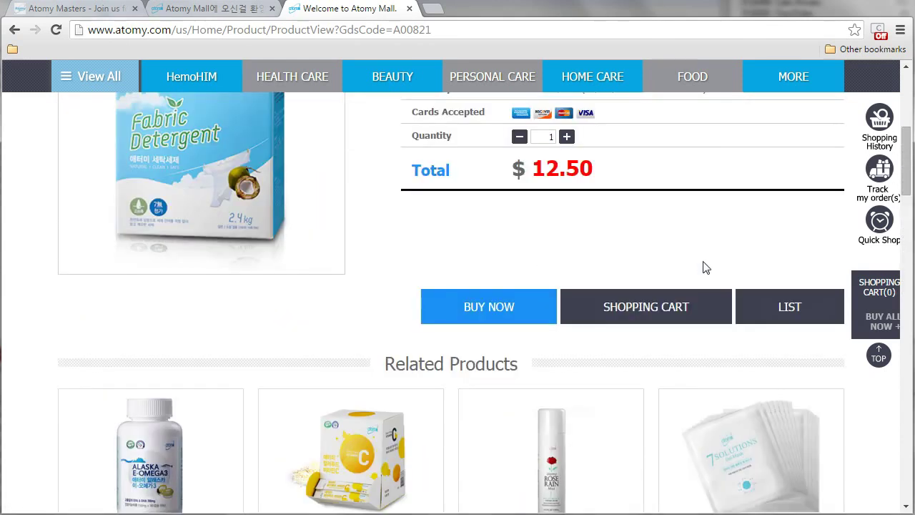
pyautogui.click(637, 310)
pyautogui.click(655, 384)
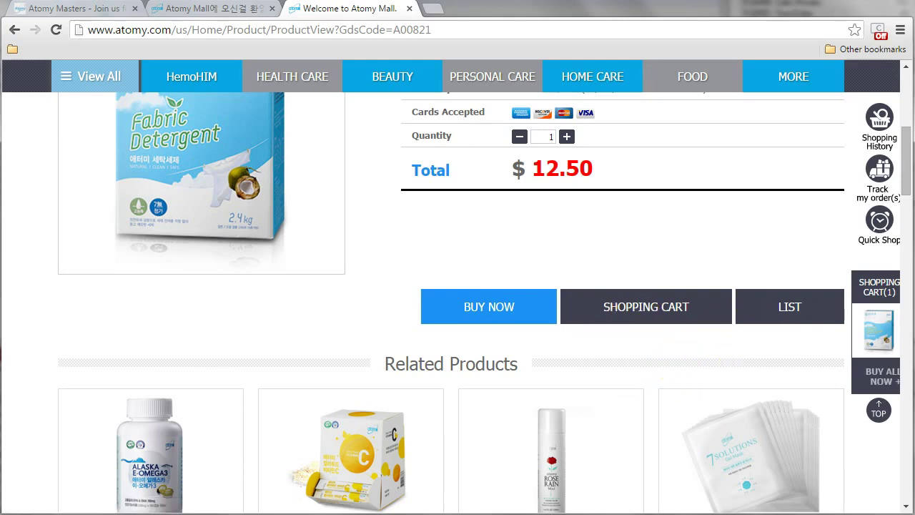
pyautogui.click(885, 286)
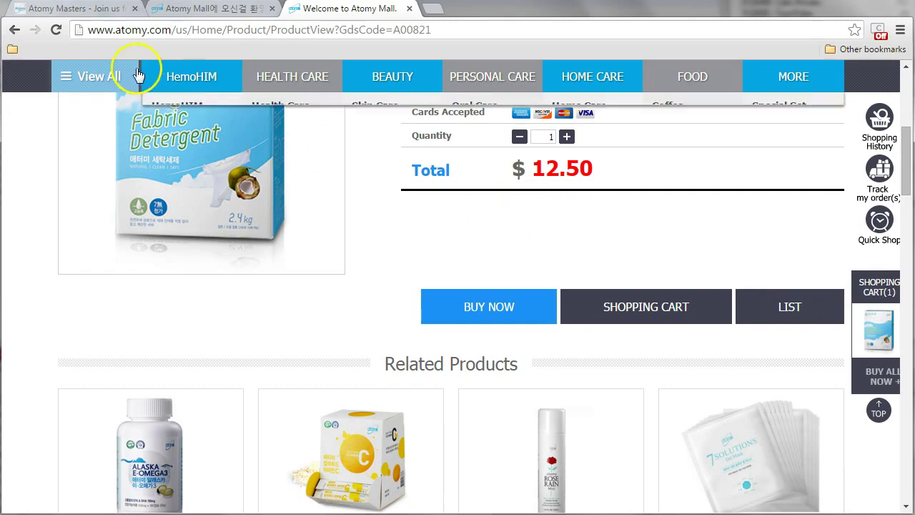
# Return to the Home Care product list and add one Dish Detergent *1ea to the shopping cart.
pyautogui.click(16, 32)
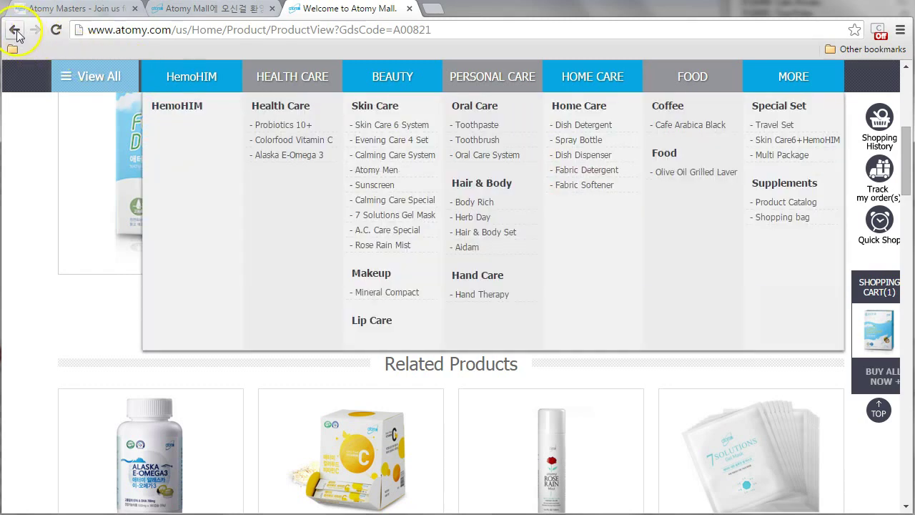
pyautogui.scroll(-2, 298, 325)
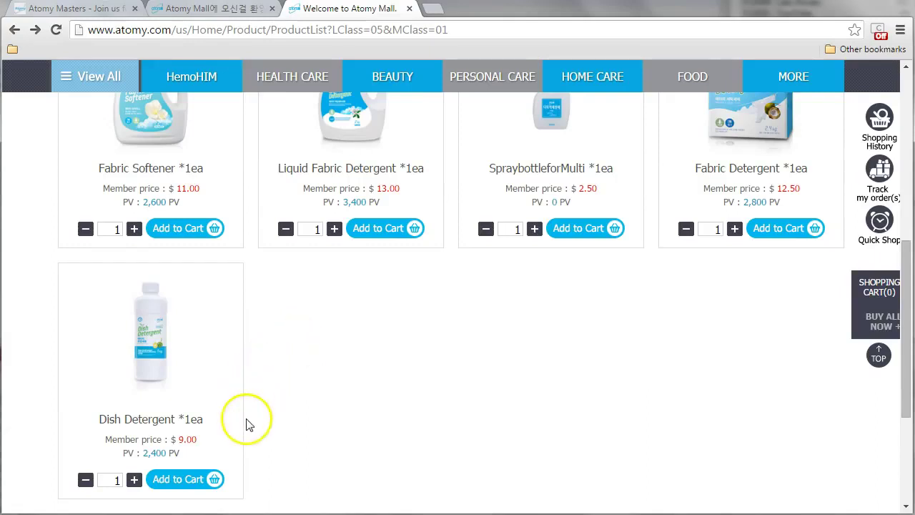
pyautogui.scroll(-1, 245, 423)
pyautogui.click(173, 411)
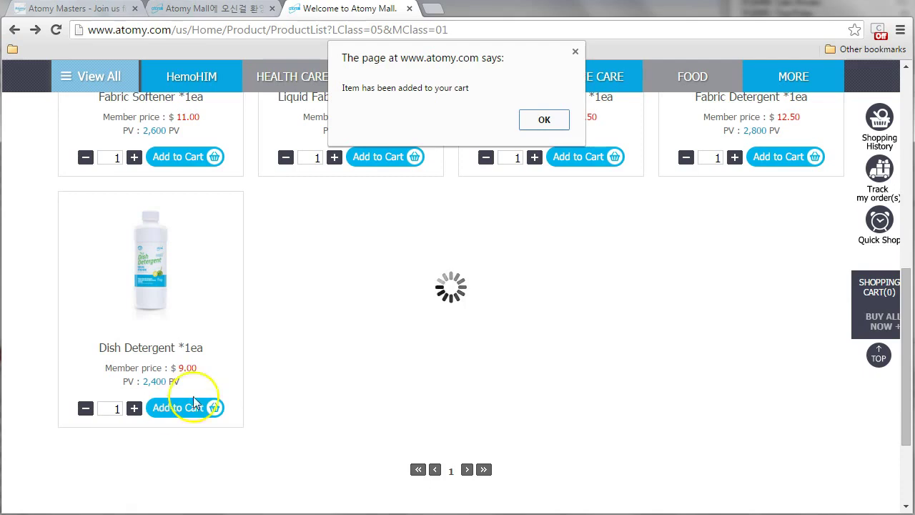
pyautogui.click(546, 121)
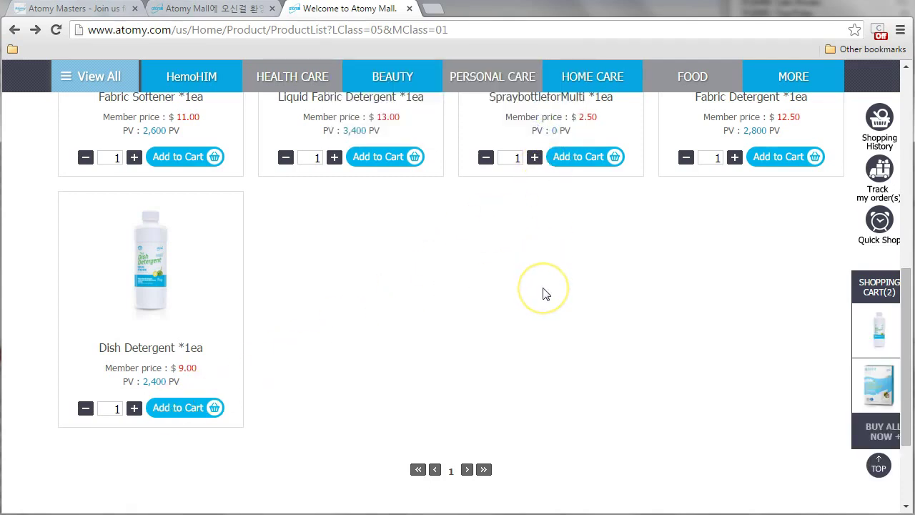
# Open the Oral Care category under Personal Care and browse its products.
pyautogui.scroll(1, 544, 293)
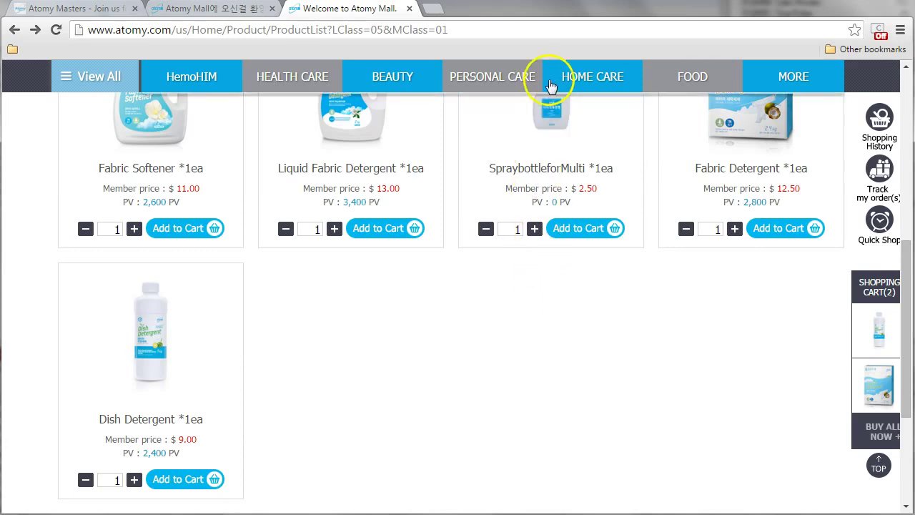
pyautogui.moveTo(551, 84)
pyautogui.click(484, 108)
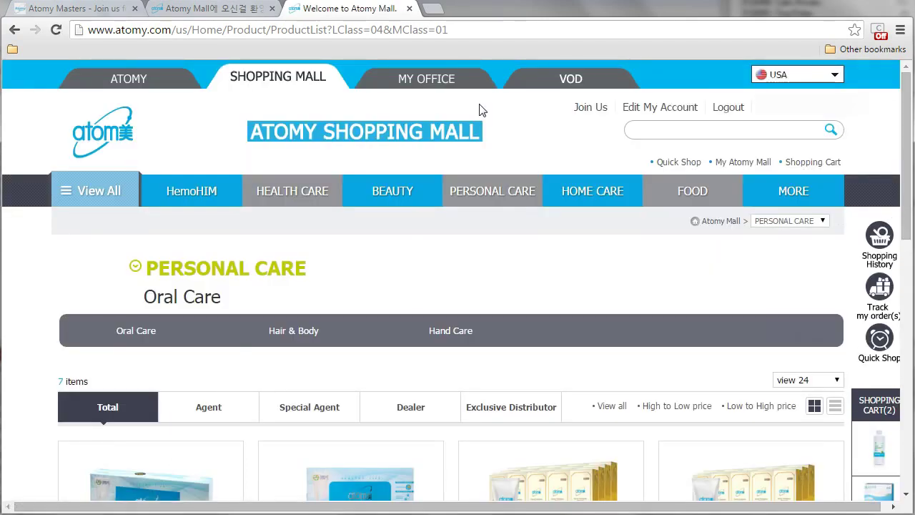
pyautogui.scroll(-3, 447, 393)
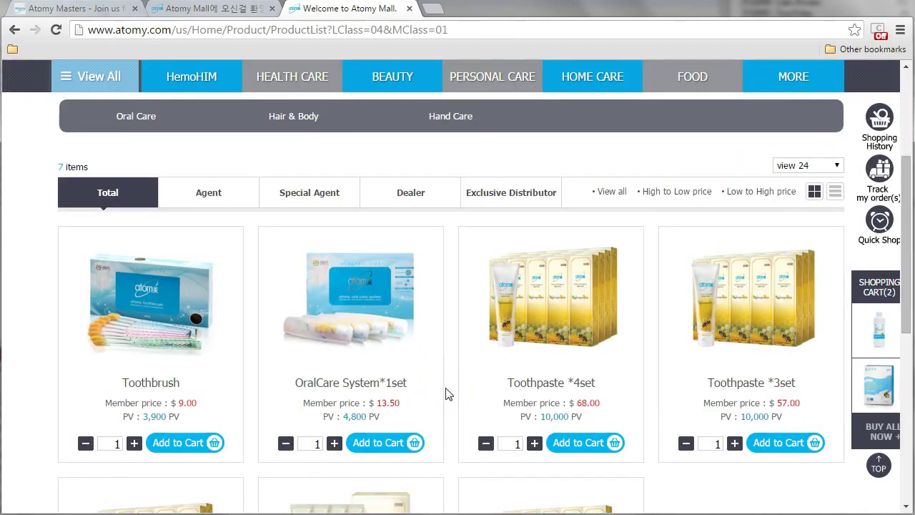
pyautogui.scroll(-1, 446, 393)
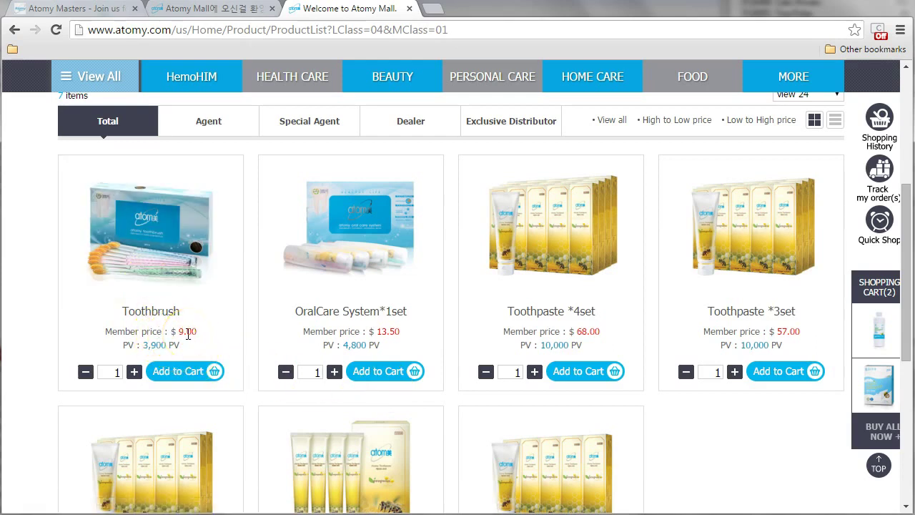
pyautogui.scroll(-1, 187, 334)
pyautogui.scroll(-1, 203, 337)
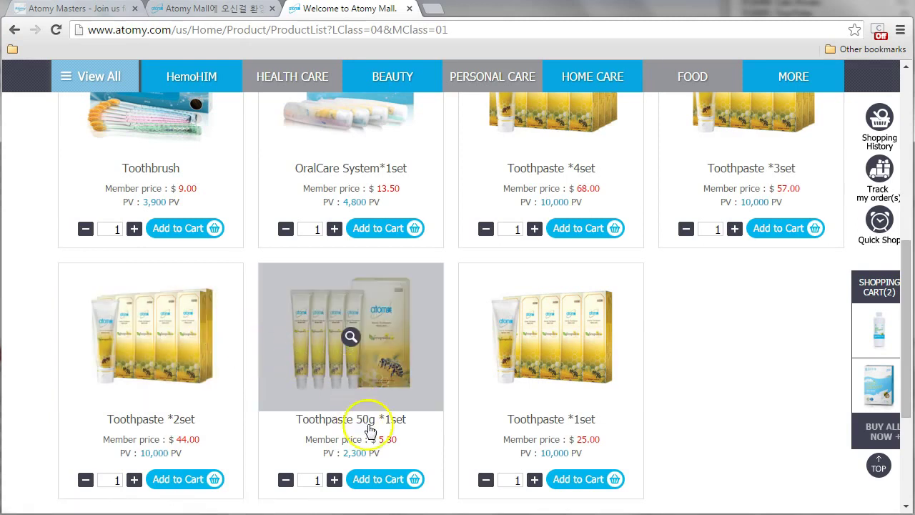
# Add one OralCare System*1set to the shopping cart.
pyautogui.scroll(1, 386, 445)
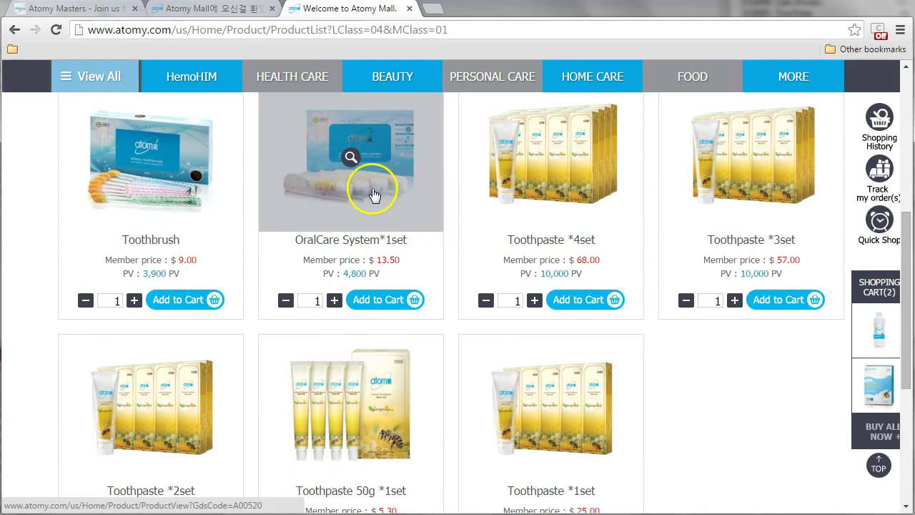
pyautogui.scroll(1, 369, 192)
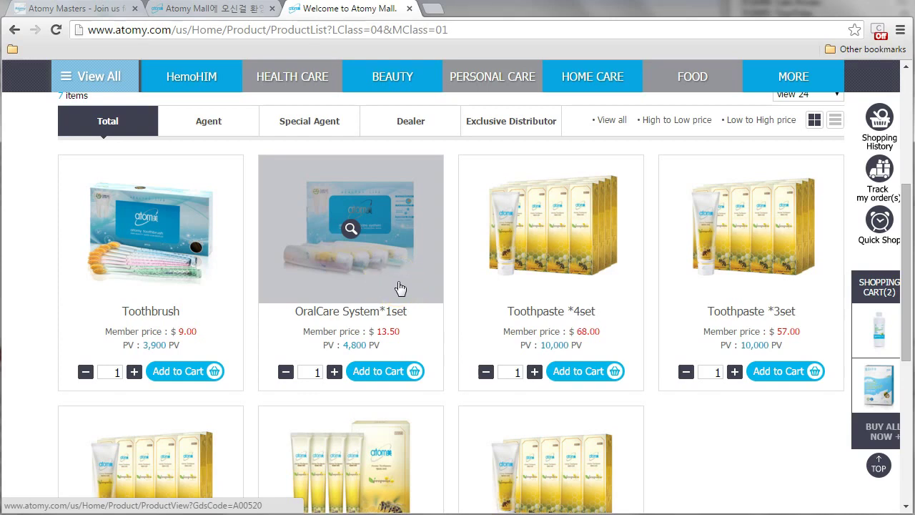
pyautogui.click(379, 374)
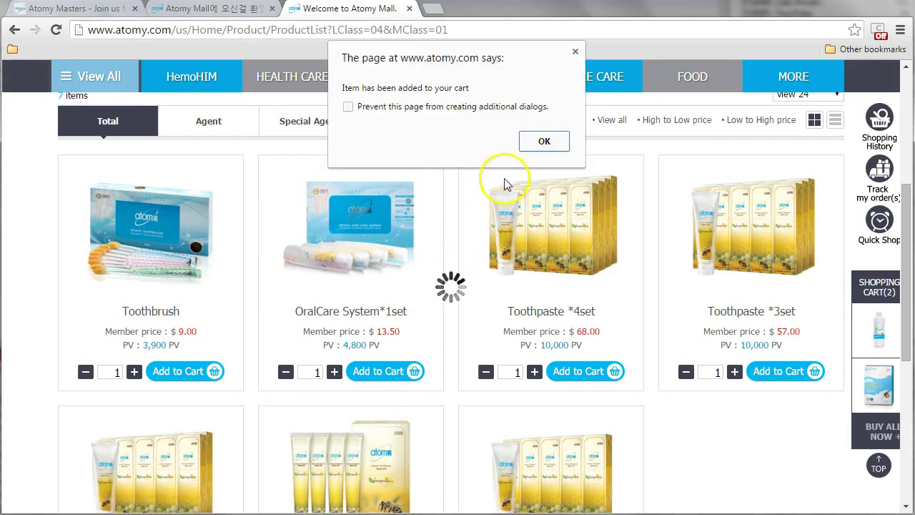
pyautogui.click(543, 140)
# Add one Toothpaste 50g *1set from the Oral Care list to the shopping cart.
pyautogui.scroll(-1, 439, 314)
pyautogui.scroll(-1, 439, 314)
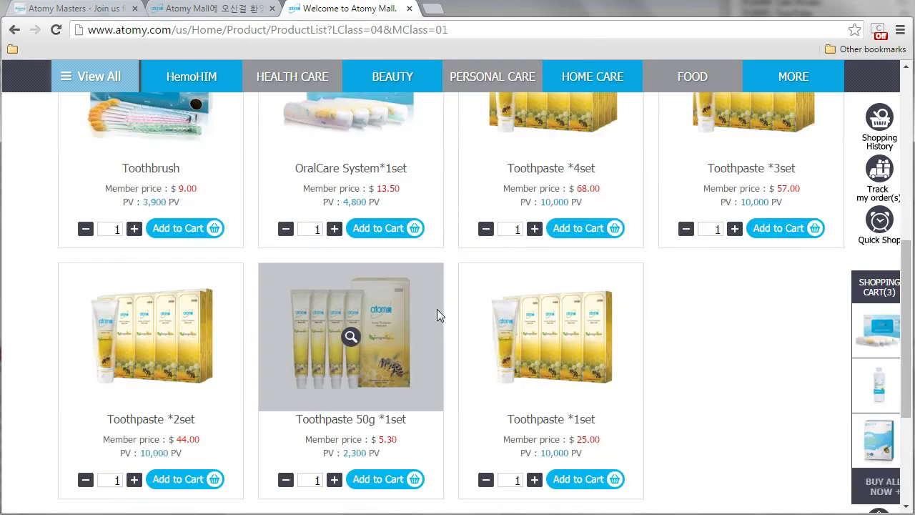
pyautogui.scroll(-1, 440, 316)
pyautogui.click(379, 408)
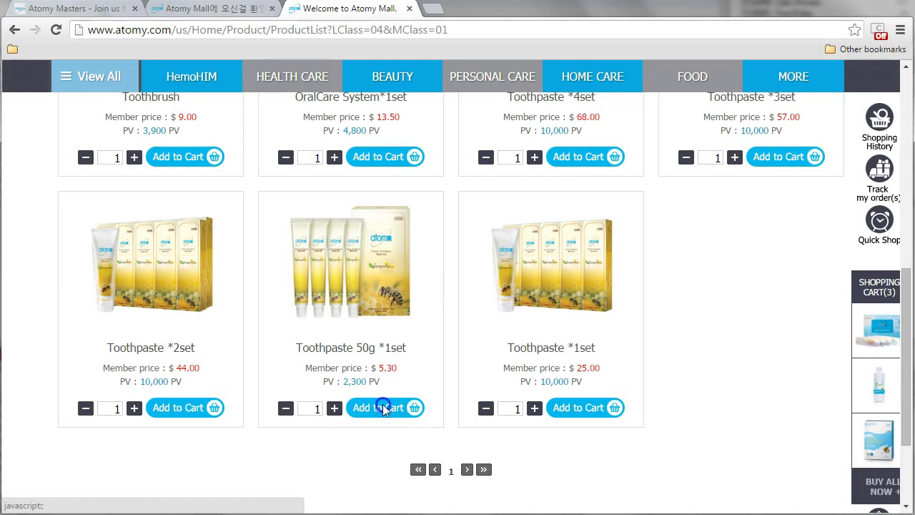
pyautogui.click(553, 144)
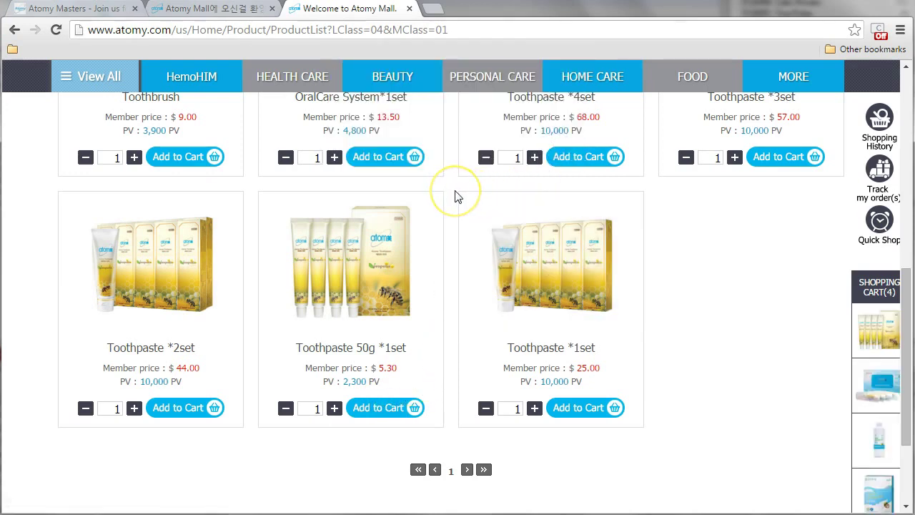
# Open the Hair & Body category under Personal Care and show only its Agent level products.
pyautogui.scroll(2, 458, 197)
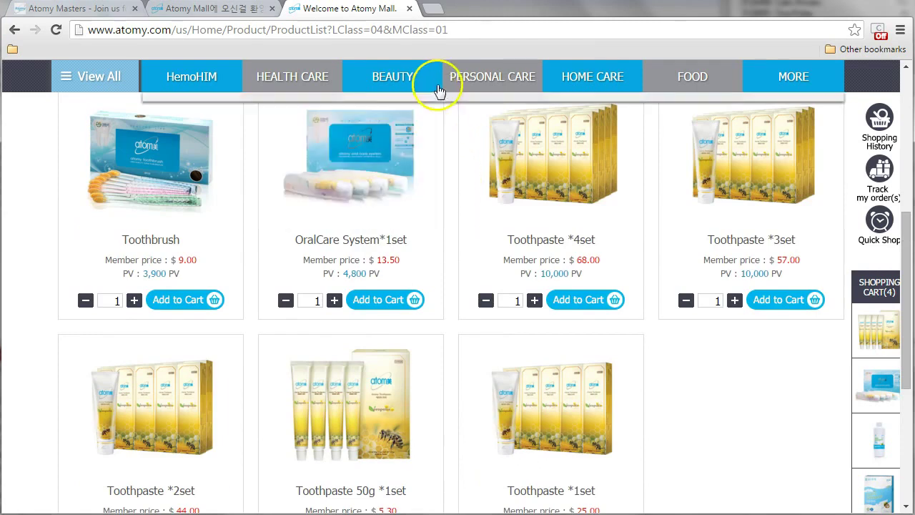
pyautogui.moveTo(466, 72)
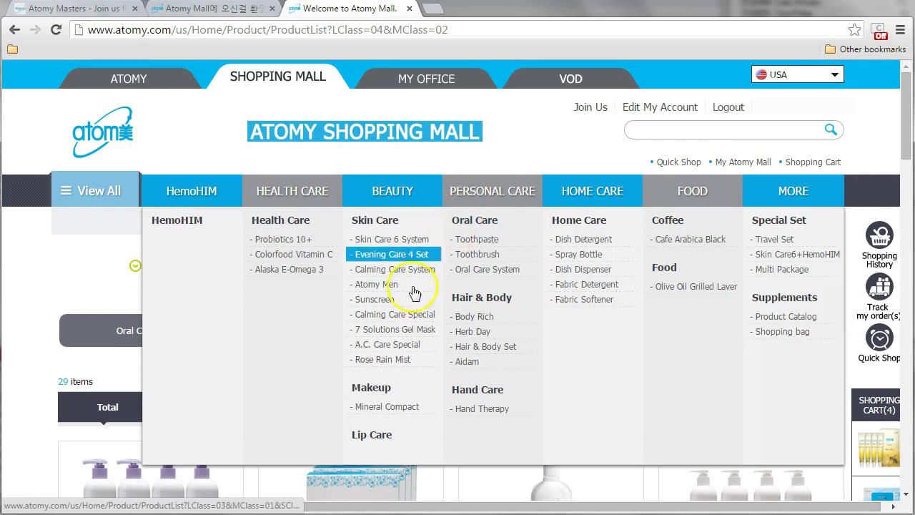
pyautogui.scroll(-4, 326, 411)
pyautogui.scroll(1, 326, 414)
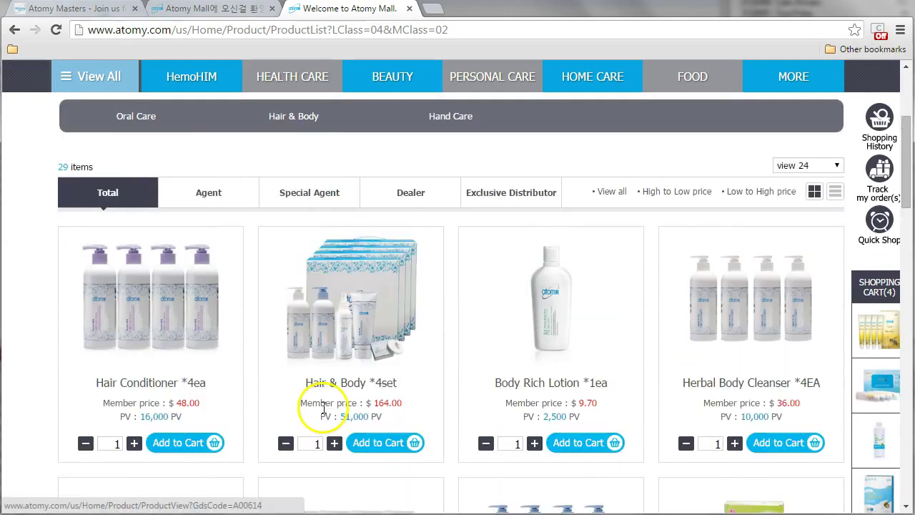
pyautogui.click(207, 195)
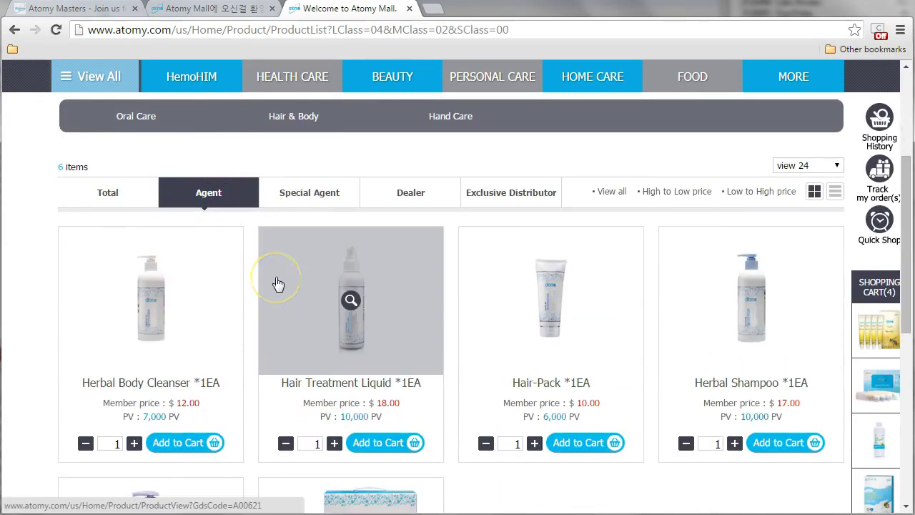
# Add one Herbal Body Cleanser *1EA and one Herbal Shampoo *1EA to the shopping cart.
pyautogui.scroll(-1, 278, 284)
pyautogui.click(177, 372)
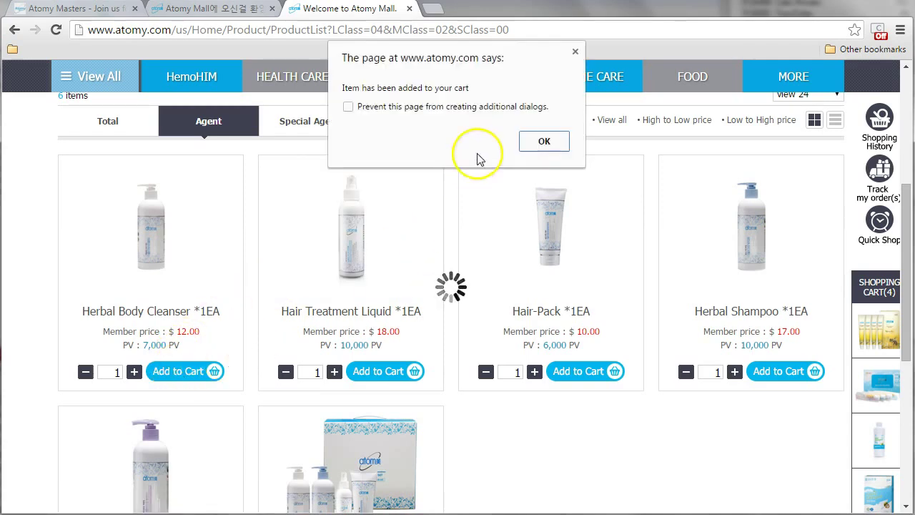
pyautogui.click(529, 140)
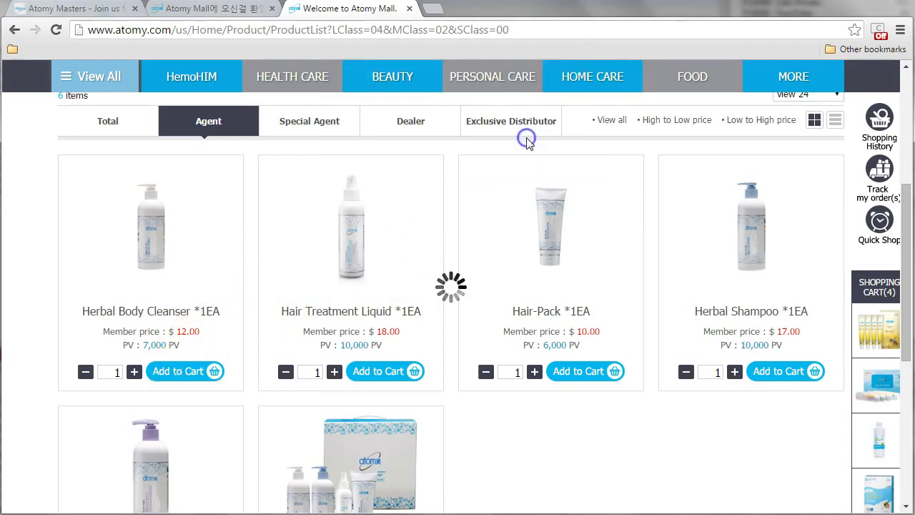
pyautogui.click(757, 377)
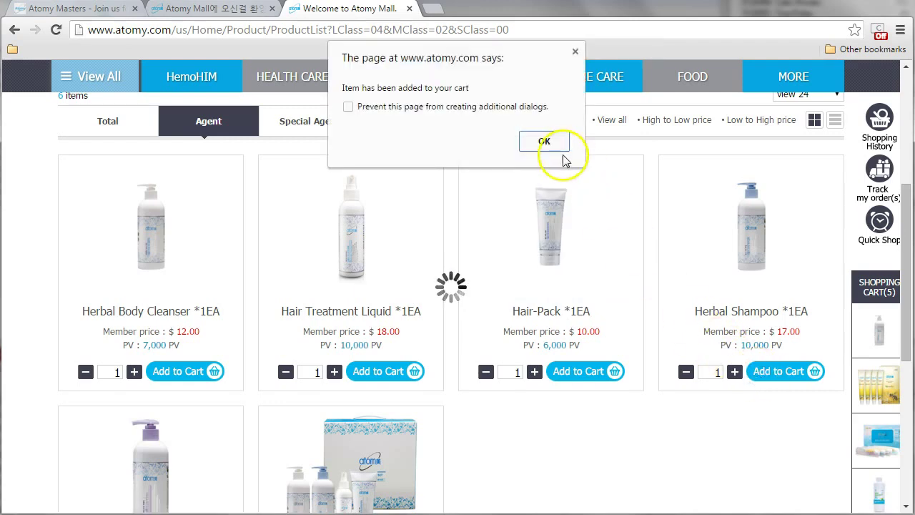
pyautogui.click(545, 143)
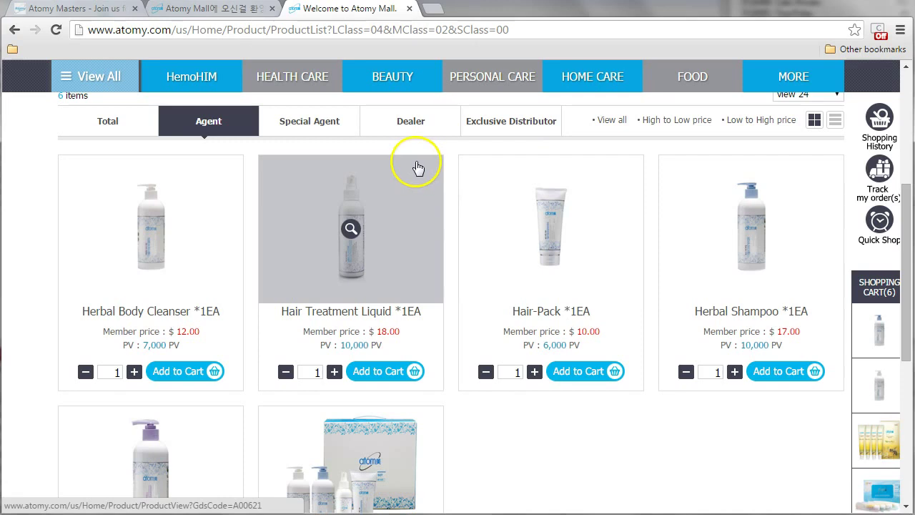
# Add one Evening 4 *1set to the cart from the Agent level products of the Evening Care 4 Set category under Skin Care.
pyautogui.moveTo(323, 85)
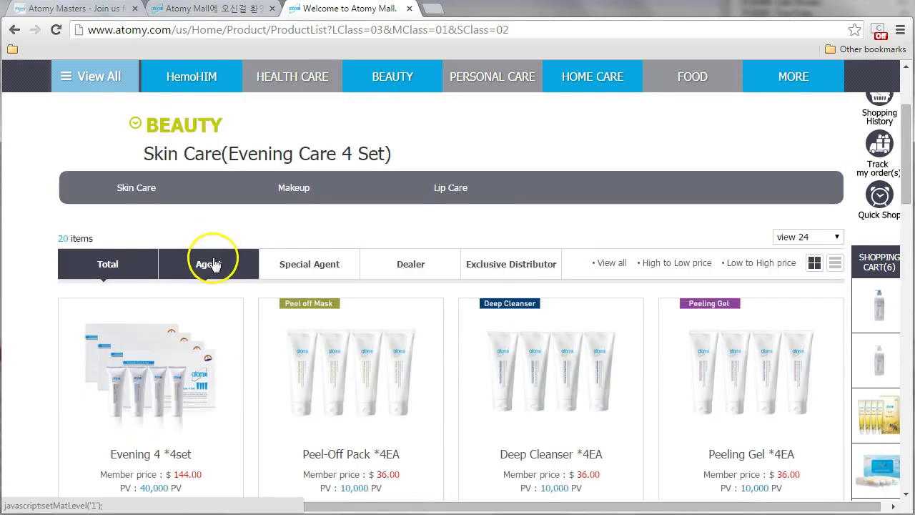
pyautogui.click(213, 264)
pyautogui.scroll(-2, 221, 265)
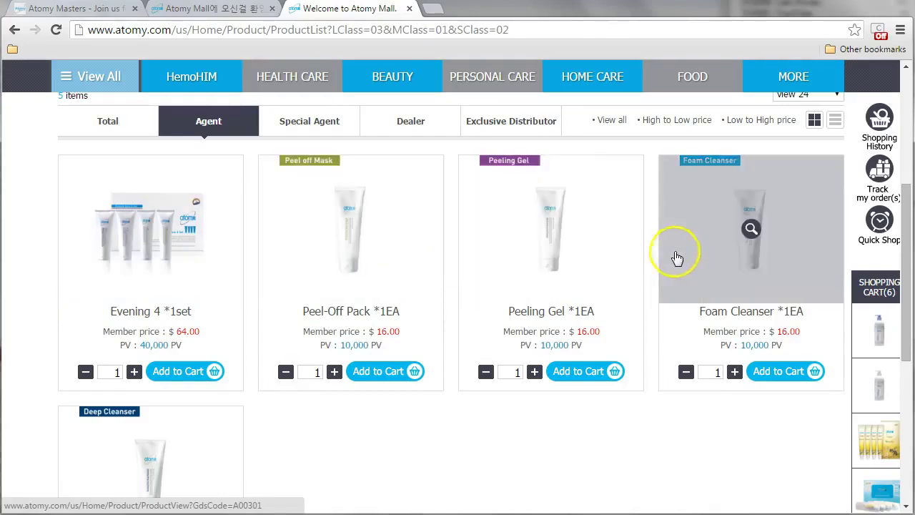
pyautogui.click(188, 373)
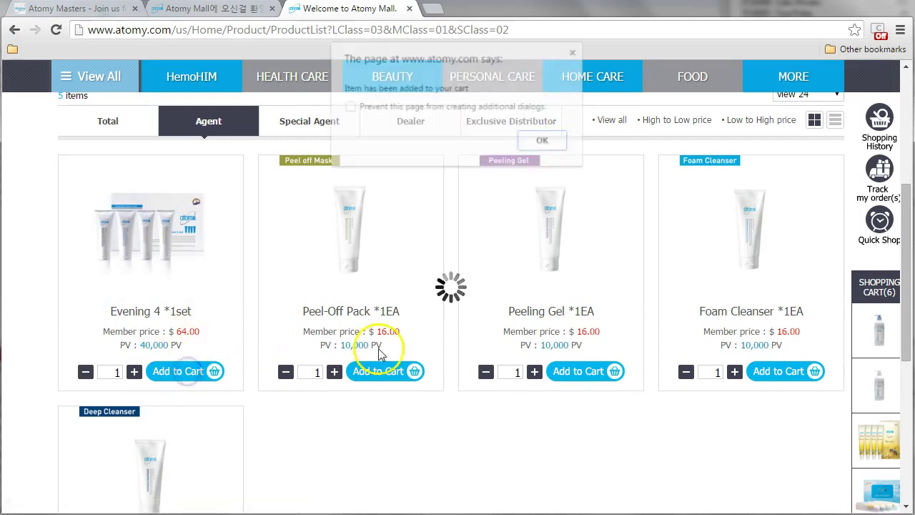
pyautogui.click(544, 142)
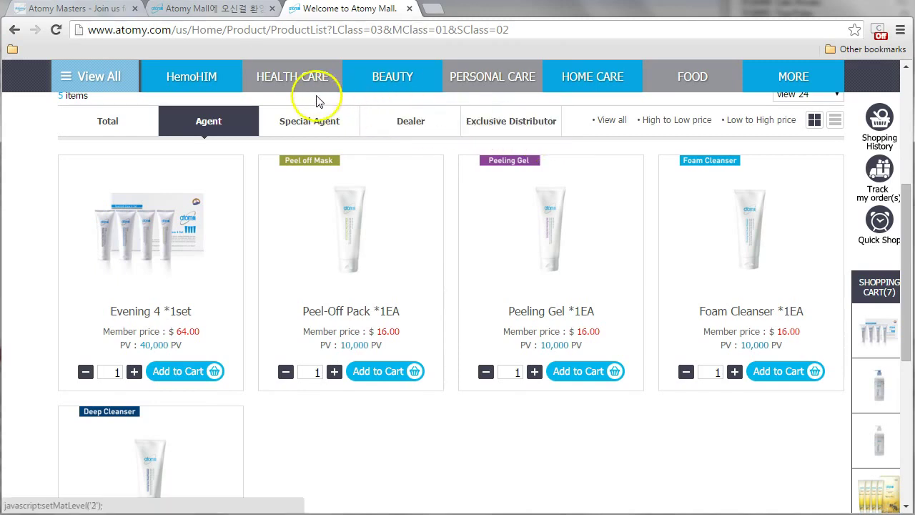
# Open the Colorfood Vitamin C category under Health Care and add one Colorfood Vitamin C to the shopping cart.
pyautogui.moveTo(281, 85)
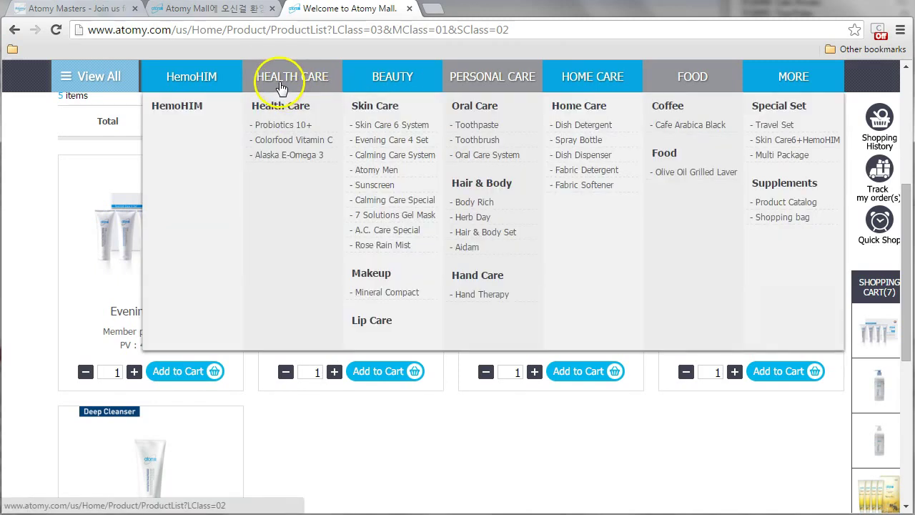
pyautogui.click(289, 144)
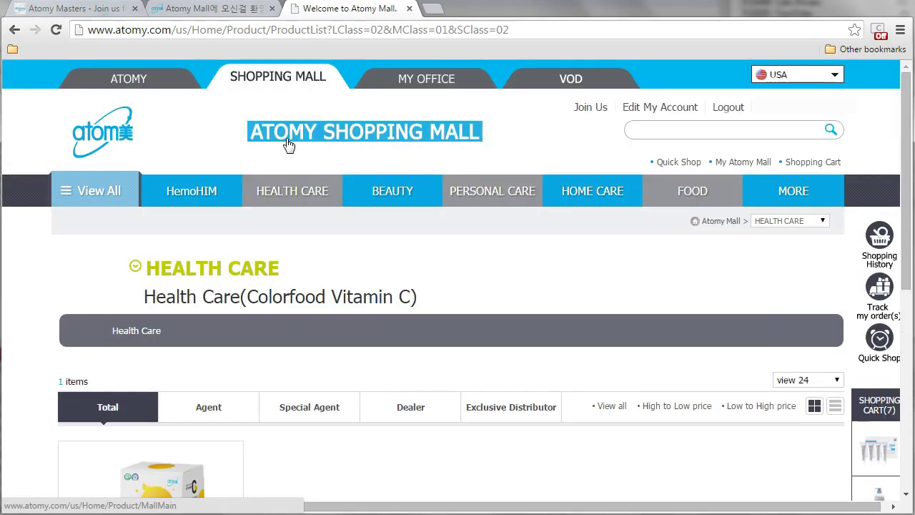
pyautogui.scroll(-3, 402, 247)
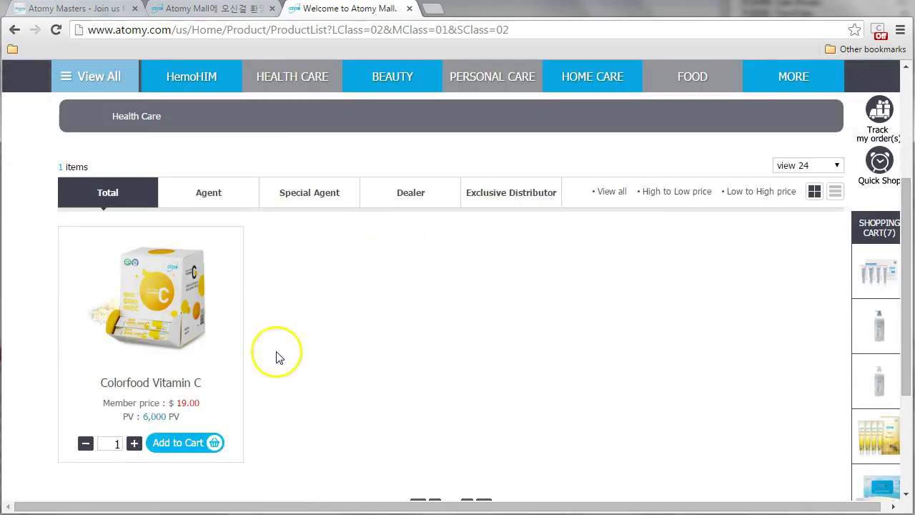
pyautogui.click(180, 437)
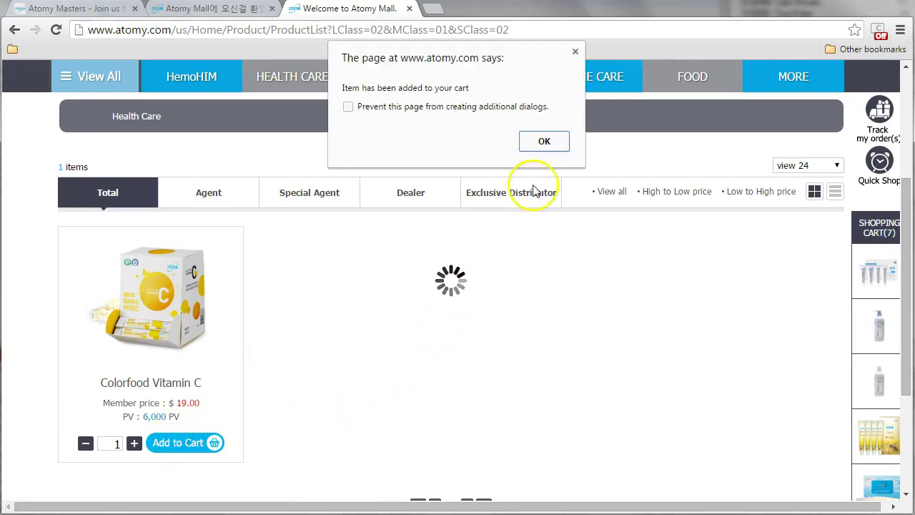
pyautogui.click(544, 141)
# Open the Cafe Arabica Black category under Coffee and add one Cafe Arabica Black to the shopping cart.
pyautogui.moveTo(695, 76)
pyautogui.click(690, 124)
pyautogui.click(179, 371)
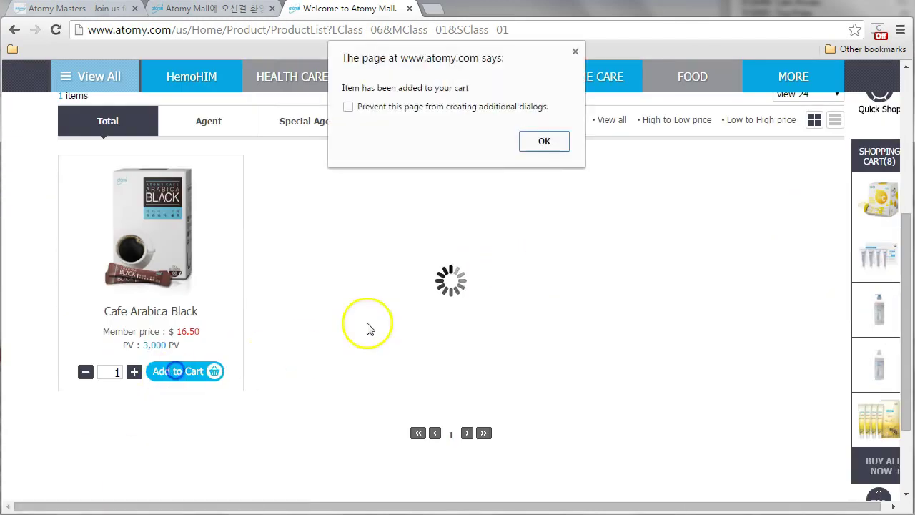
pyautogui.click(541, 141)
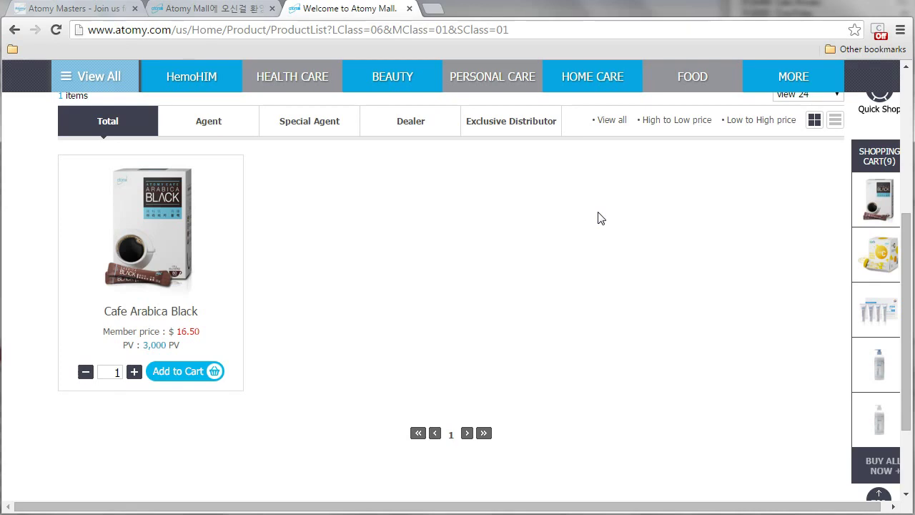
# Look over the product category overview and open the shopping cart page.
pyautogui.scroll(2, 600, 218)
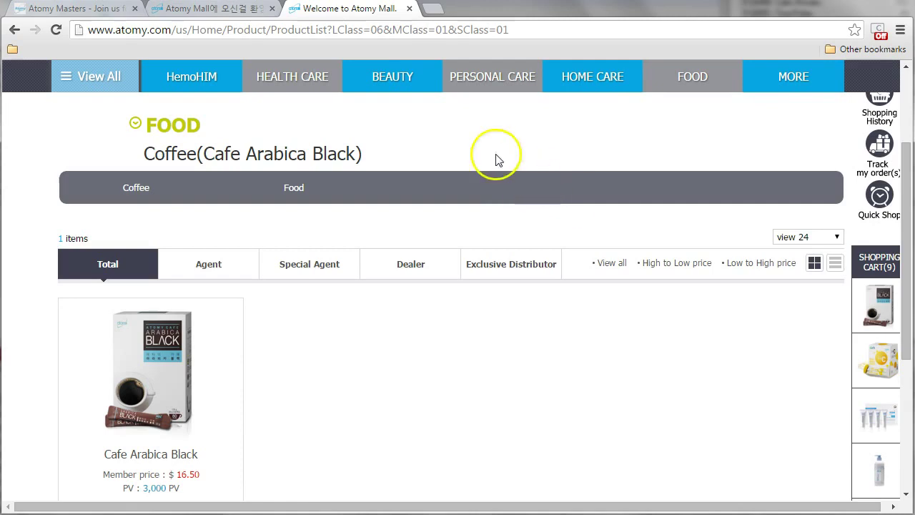
pyautogui.moveTo(404, 80)
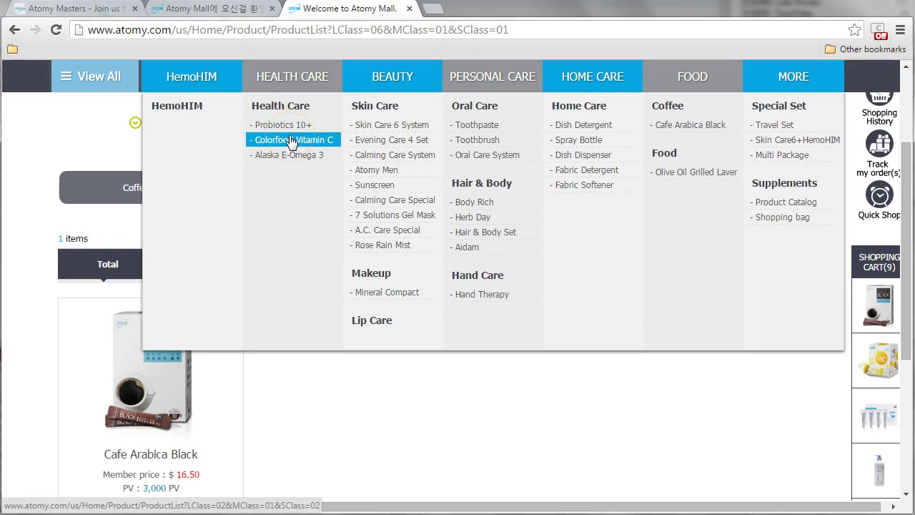
pyautogui.scroll(1, 317, 143)
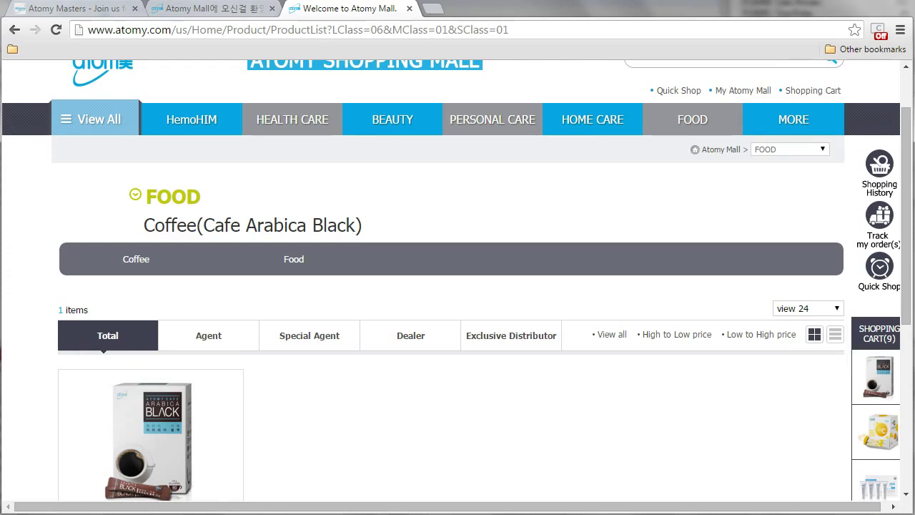
pyautogui.click(817, 91)
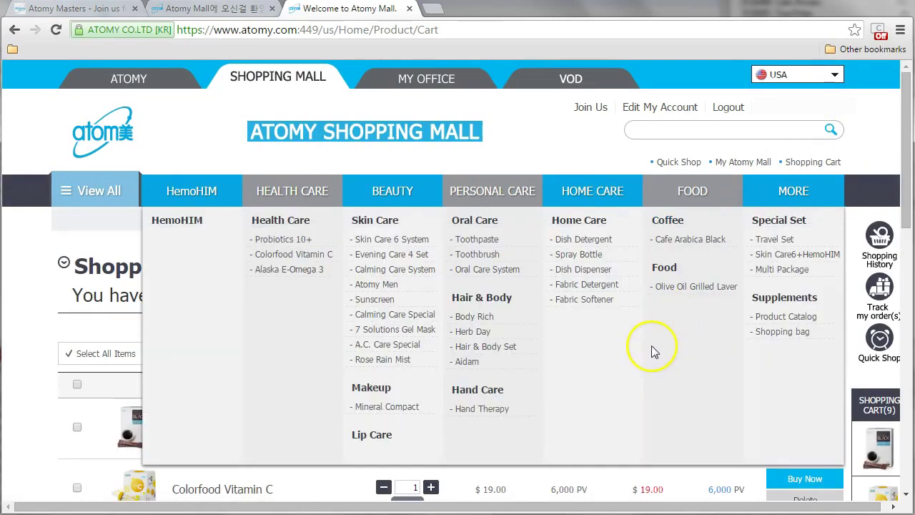
# Set the quantity of Cafe Arabica Black in the cart to 2 and apply the change.
pyautogui.scroll(-2, 650, 349)
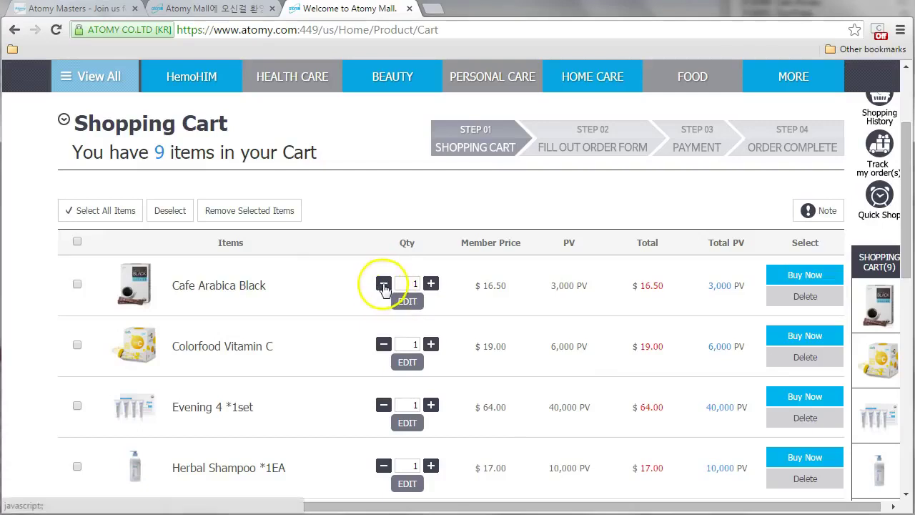
pyautogui.click(432, 285)
pyautogui.click(407, 301)
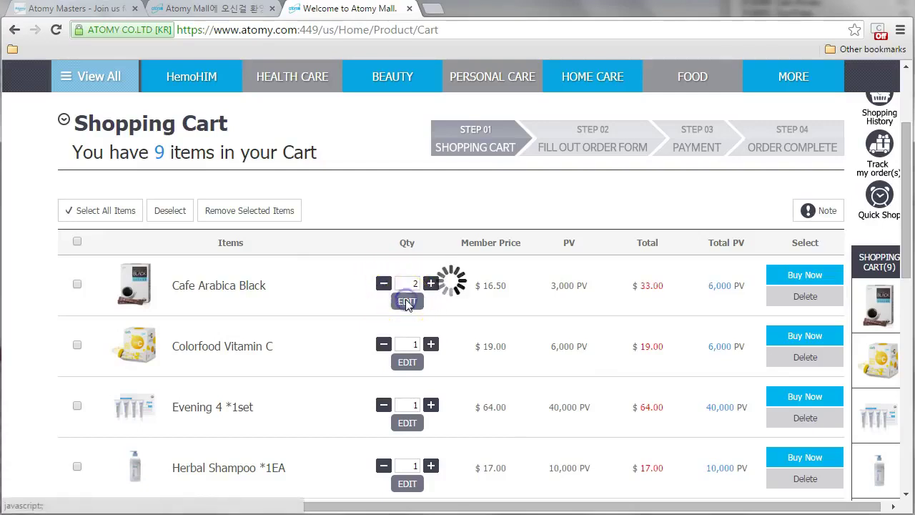
# Set the quantity of Cafe Arabica Black in the cart back to 1 and apply the change.
pyautogui.click(544, 119)
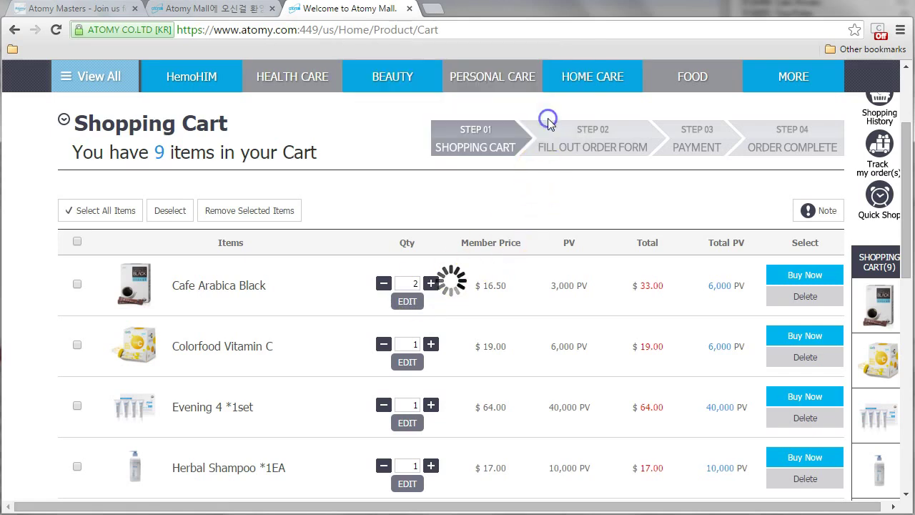
pyautogui.click(383, 284)
pyautogui.click(407, 301)
pyautogui.click(542, 142)
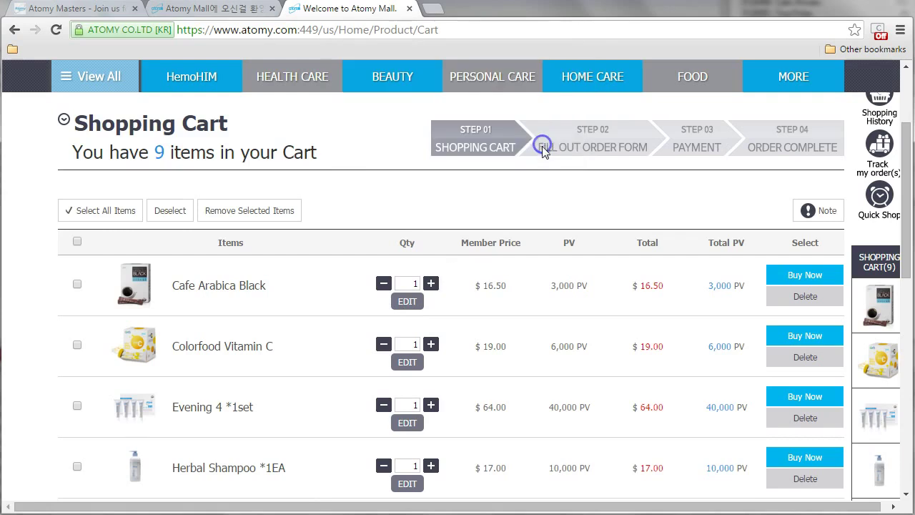
# Select Toothpaste 50g, OralCare System and Dish Detergent in the shopping cart.
pyautogui.scroll(-1, 510, 321)
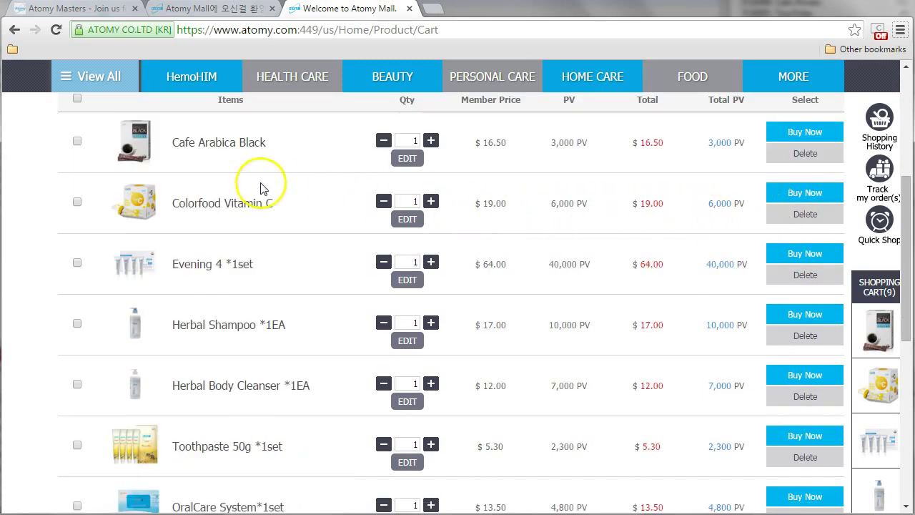
pyautogui.scroll(-4, 82, 151)
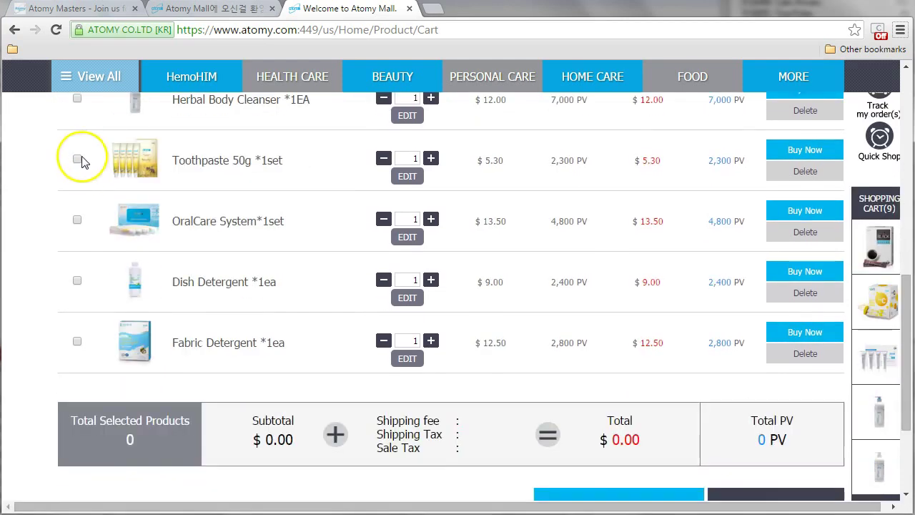
pyautogui.click(77, 159)
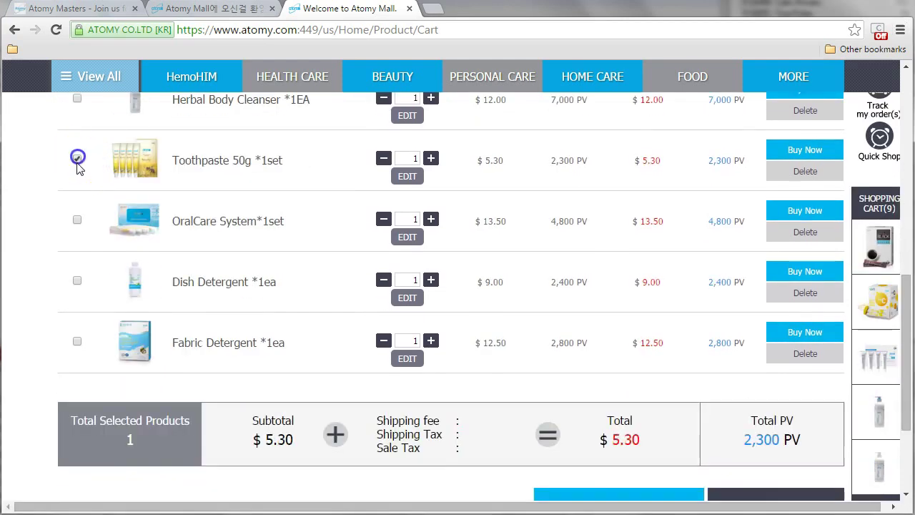
pyautogui.click(77, 220)
pyautogui.click(77, 282)
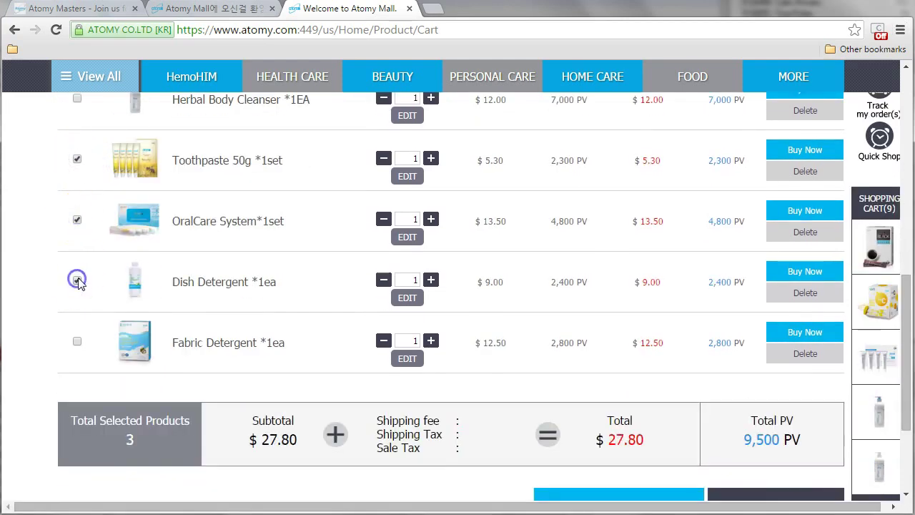
# Order all items in the cart and review the products and totals on the order form.
pyautogui.scroll(-2, 227, 272)
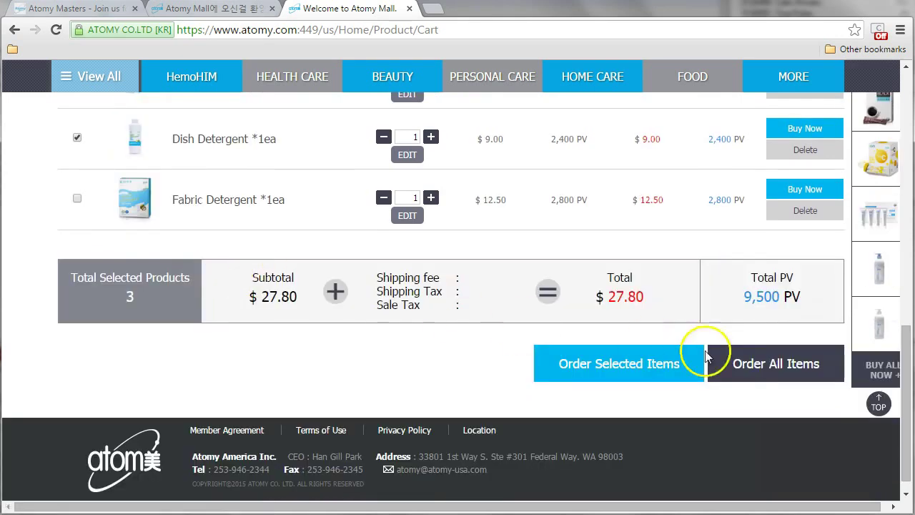
pyautogui.click(751, 367)
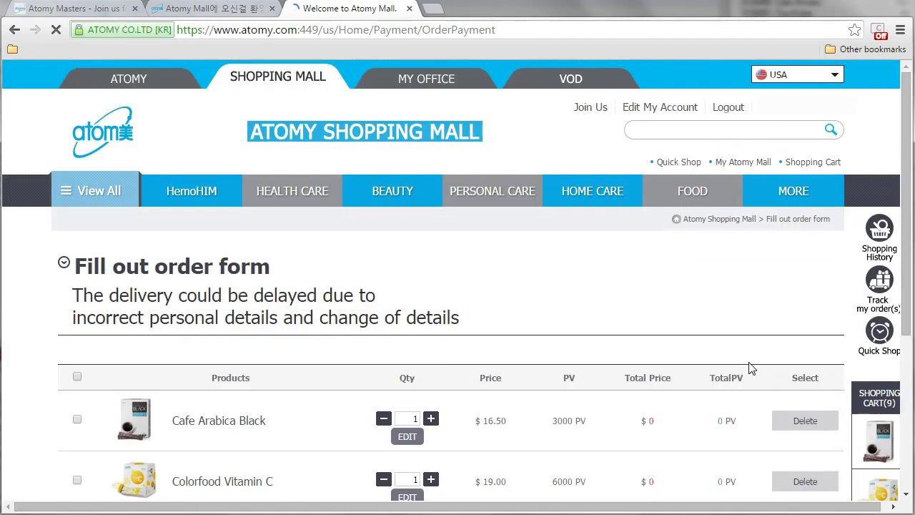
pyautogui.scroll(-2, 694, 354)
pyautogui.scroll(-1, 693, 354)
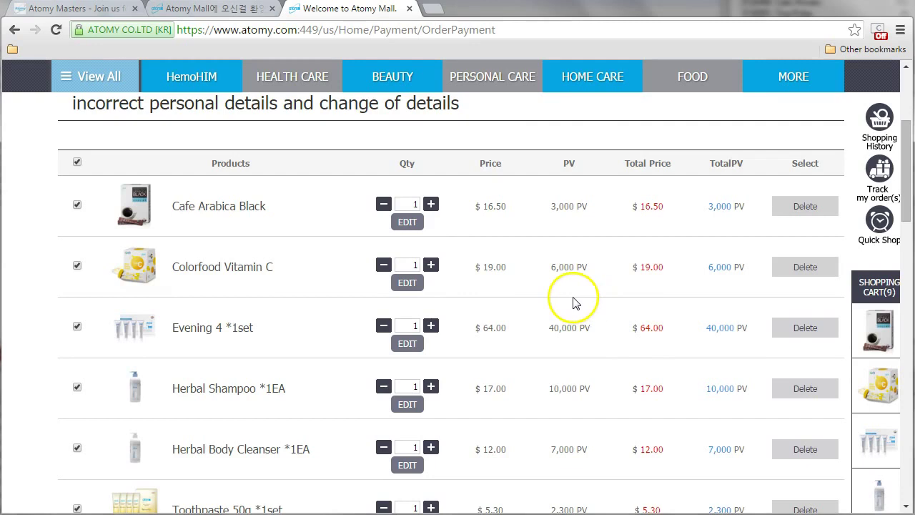
pyautogui.scroll(-1, 448, 237)
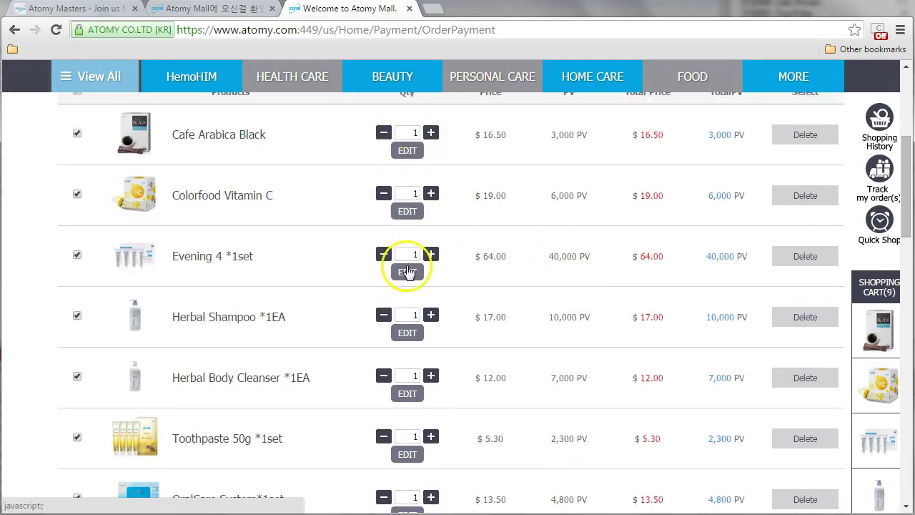
pyautogui.scroll(-4, 407, 272)
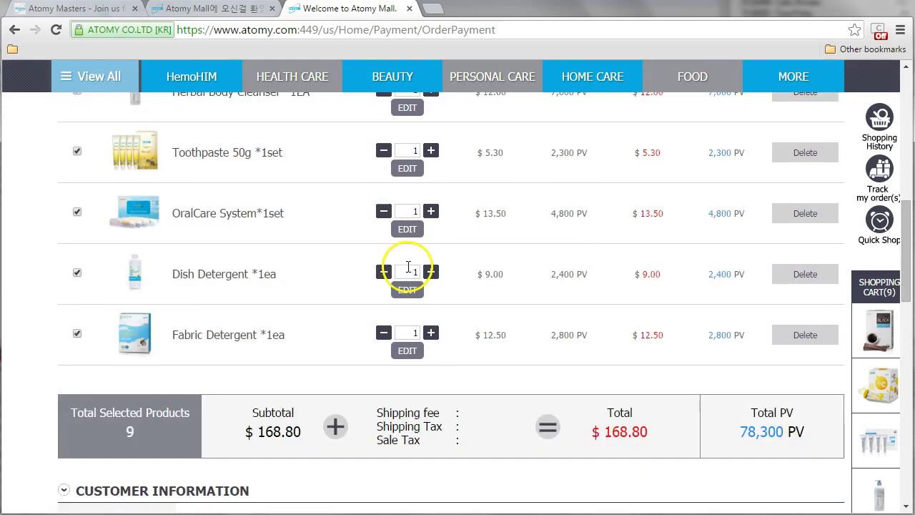
pyautogui.scroll(-2, 408, 266)
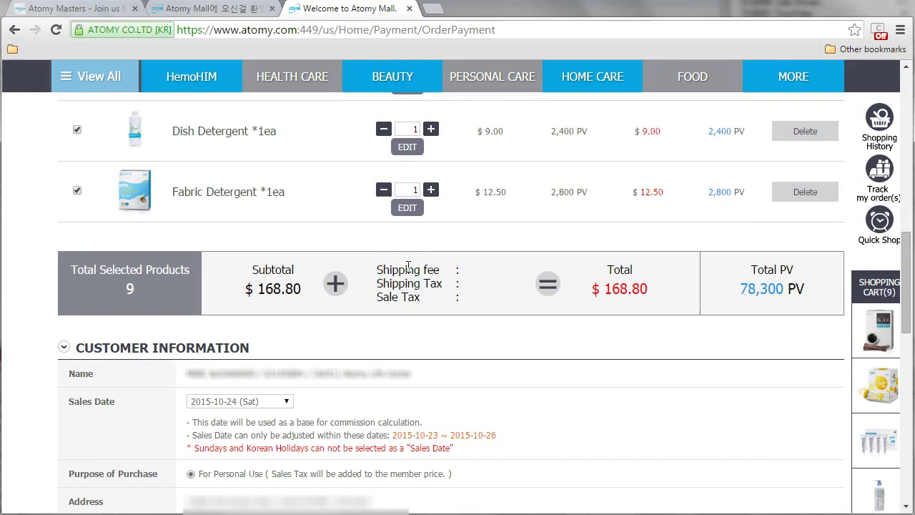
# Check the available sales dates, keep 2015-10-24 (Sat), and agree to receive the payment confirmation email.
pyautogui.scroll(-3, 407, 268)
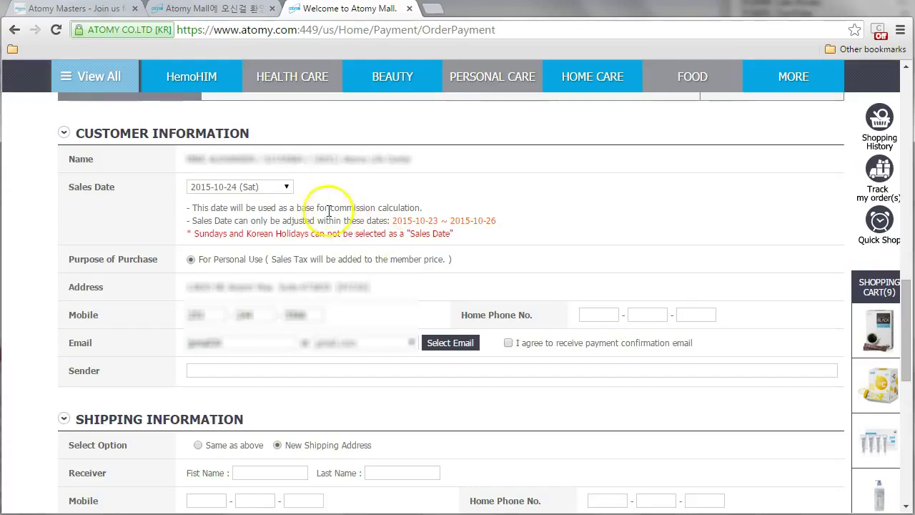
pyautogui.click(287, 189)
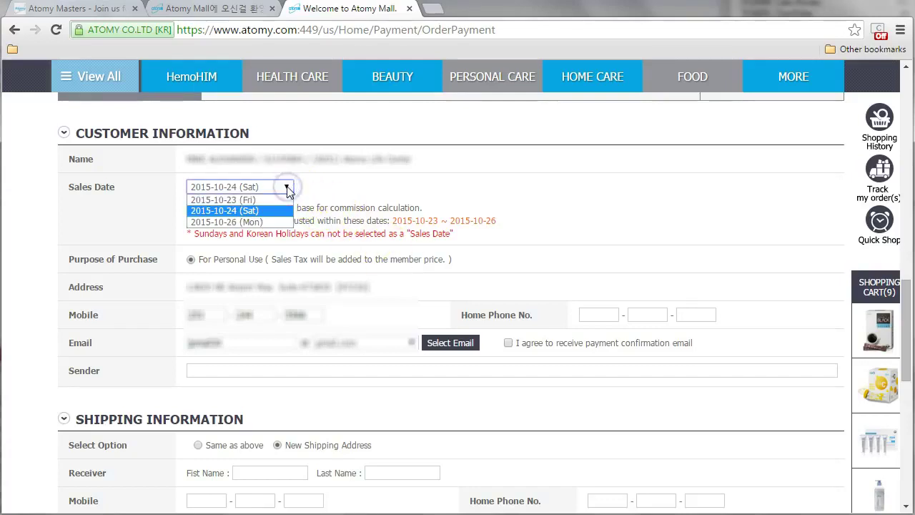
pyautogui.click(288, 190)
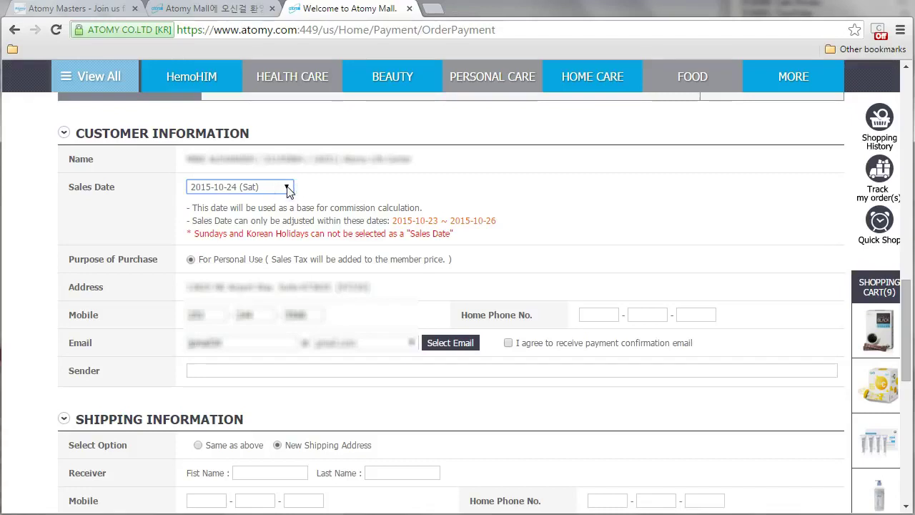
pyautogui.click(301, 190)
pyautogui.click(508, 344)
# Leave the sender blank and set the shipping information to be the same as the customer information above.
pyautogui.scroll(-3, 510, 365)
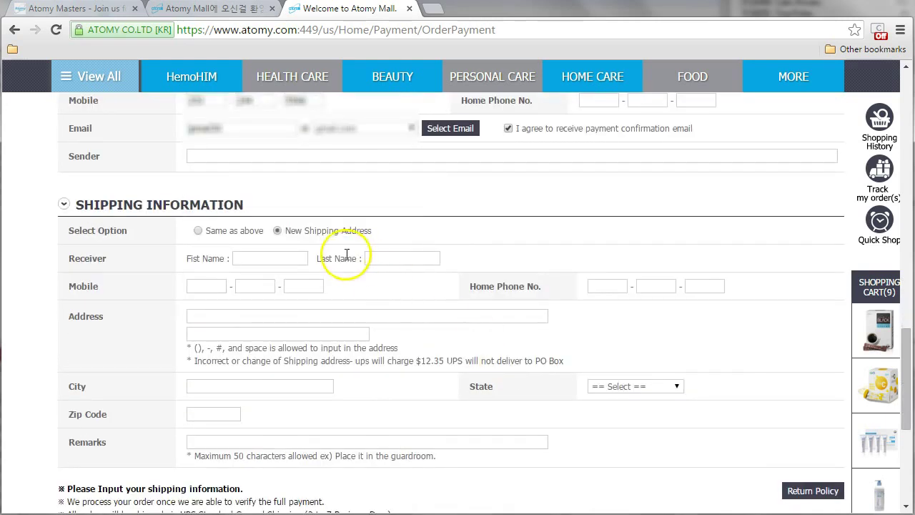
pyautogui.click(273, 156)
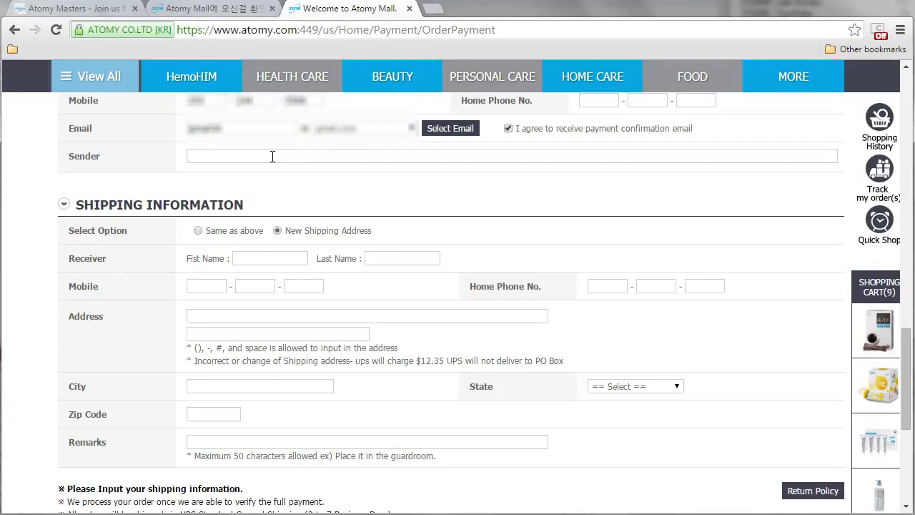
pyautogui.click(199, 231)
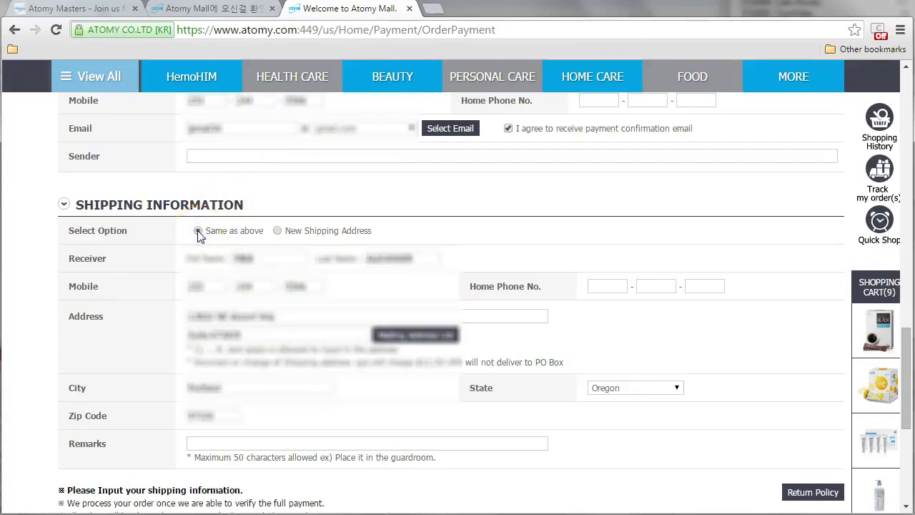
# Fill in the receiver's home phone number in the shipping information.
pyautogui.scroll(-1, 198, 236)
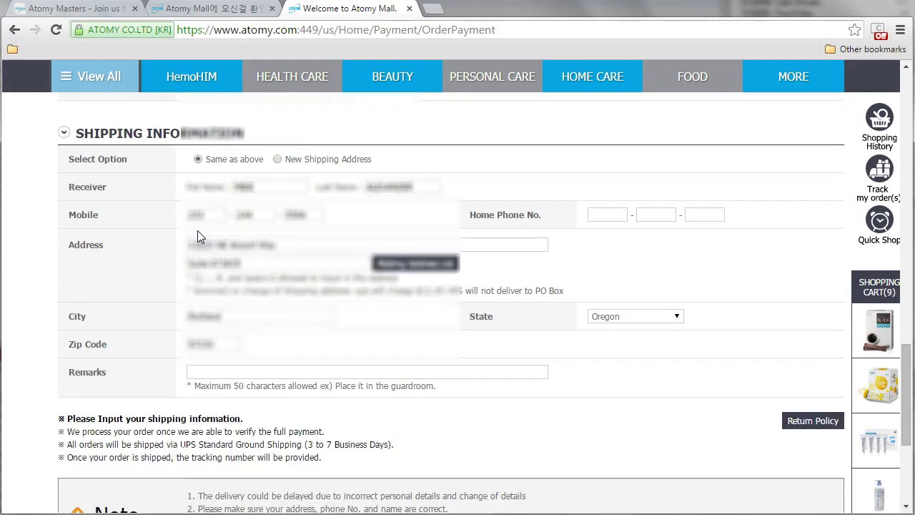
pyautogui.scroll(-1, 198, 235)
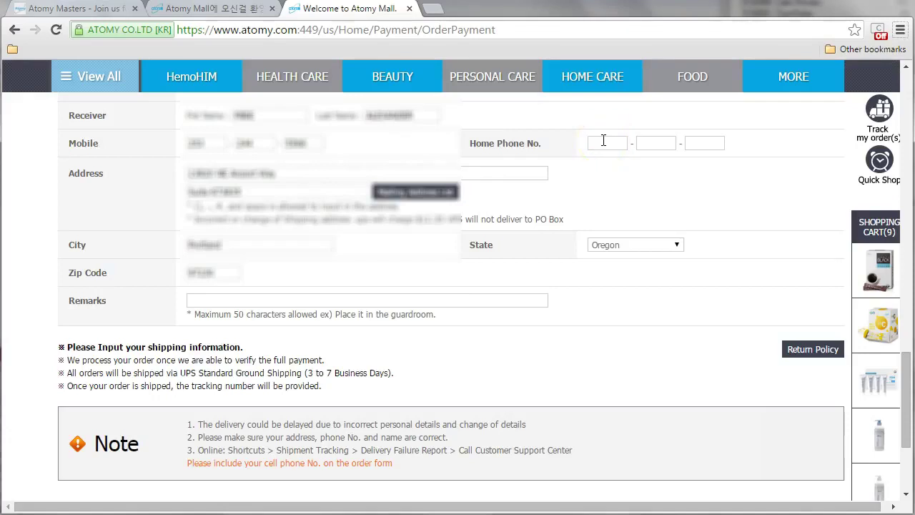
pyautogui.click(603, 141)
pyautogui.write('253')
pyautogui.click(669, 142)
pyautogui.write('222')
pyautogui.click(686, 146)
pyautogui.write('2222')
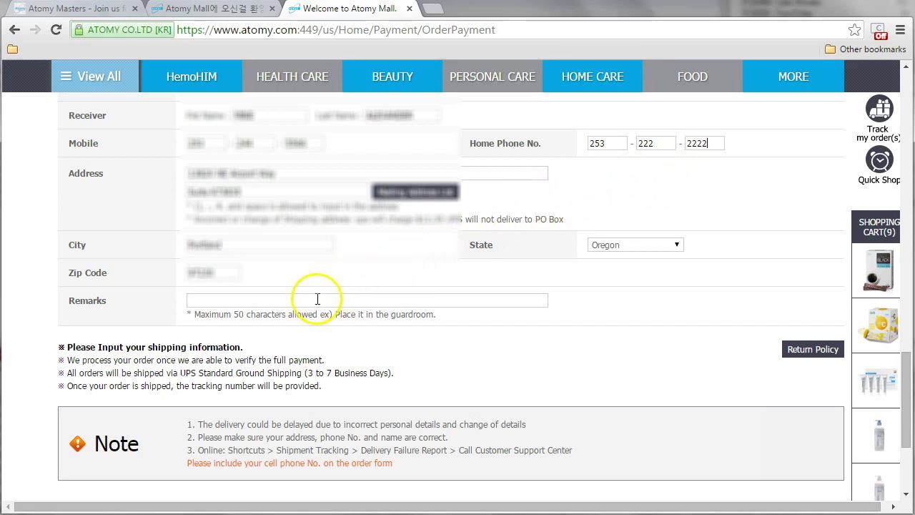
# Leave the shipping remarks empty and continue to the payment page.
pyautogui.click(208, 301)
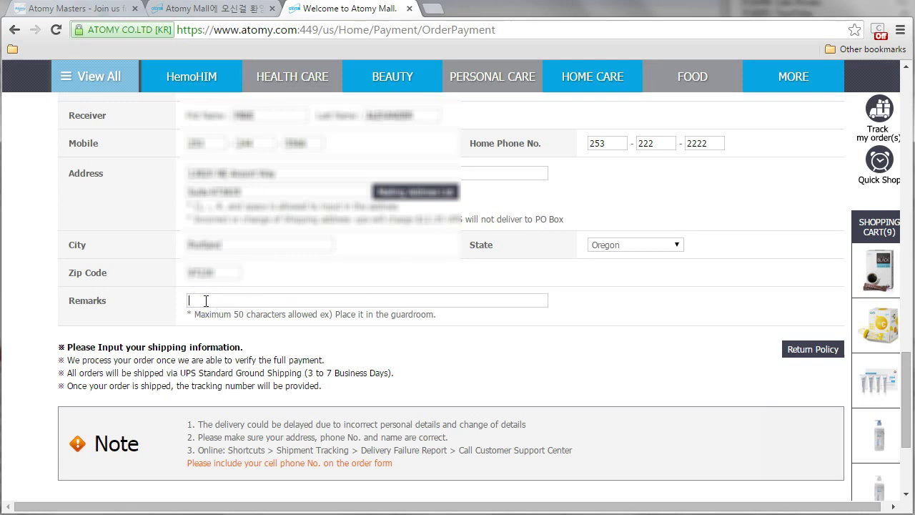
pyautogui.scroll(-1, 205, 301)
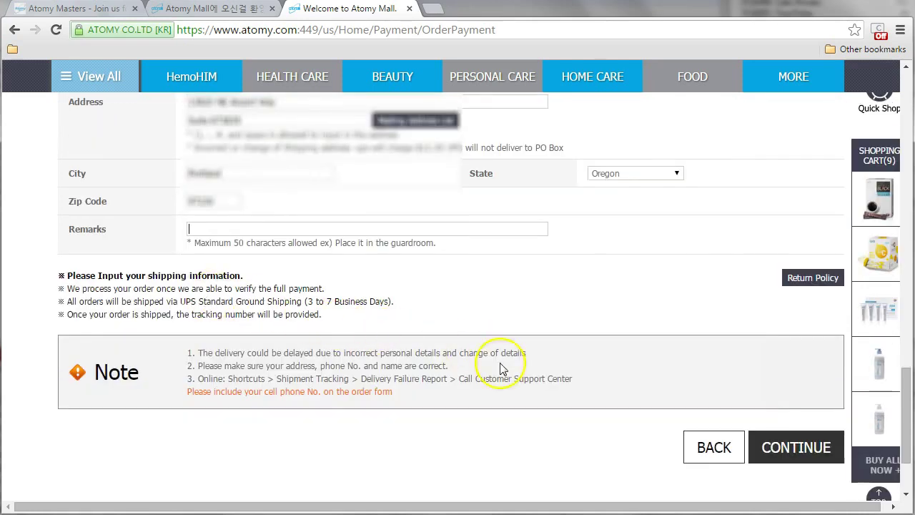
pyautogui.click(759, 449)
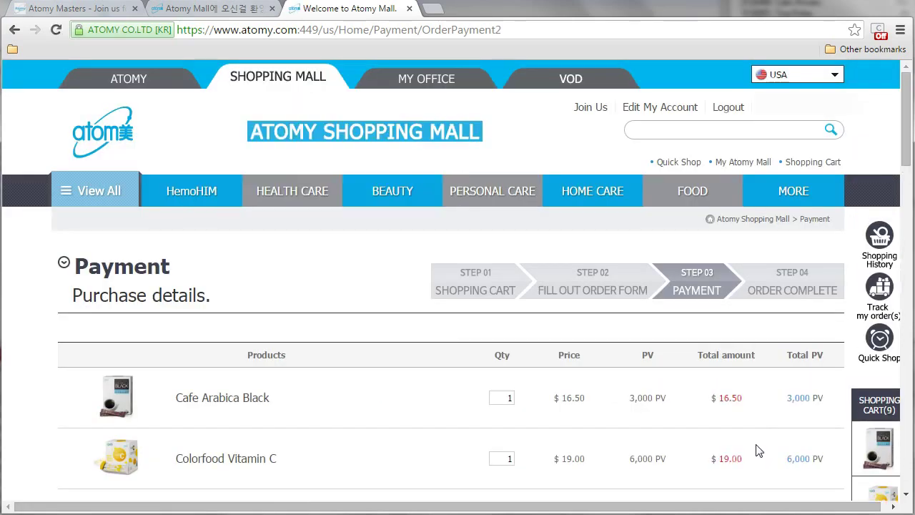
# Review the purchase details, choose Credit Card as the payment method, and look at the list of credit card companies.
pyautogui.scroll(-3, 439, 347)
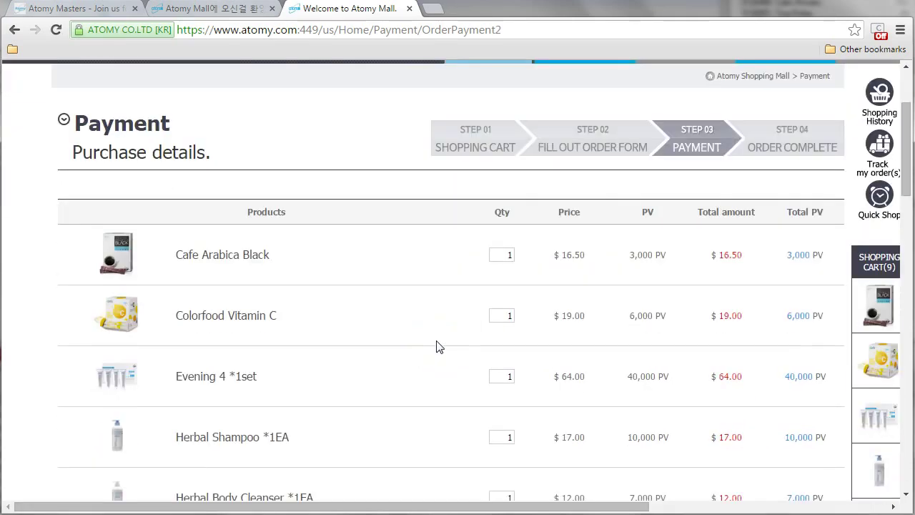
pyautogui.scroll(-6, 439, 347)
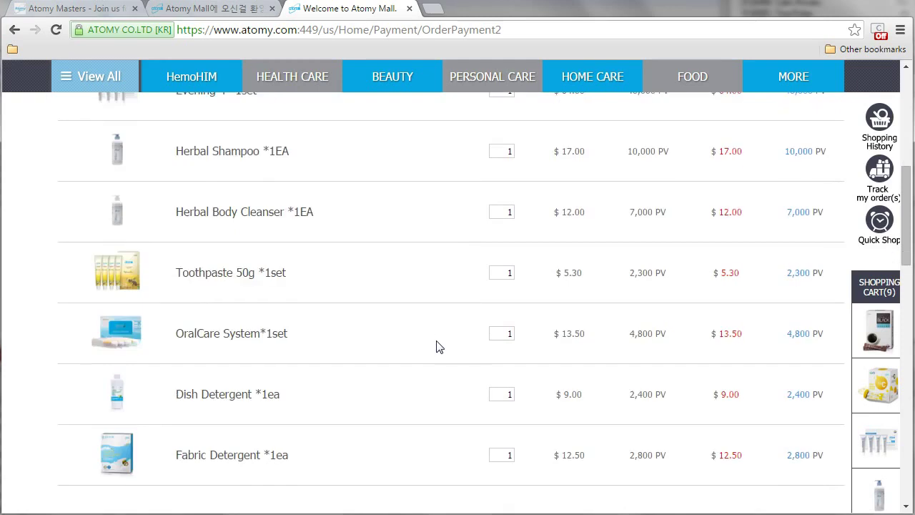
pyautogui.scroll(-1, 439, 346)
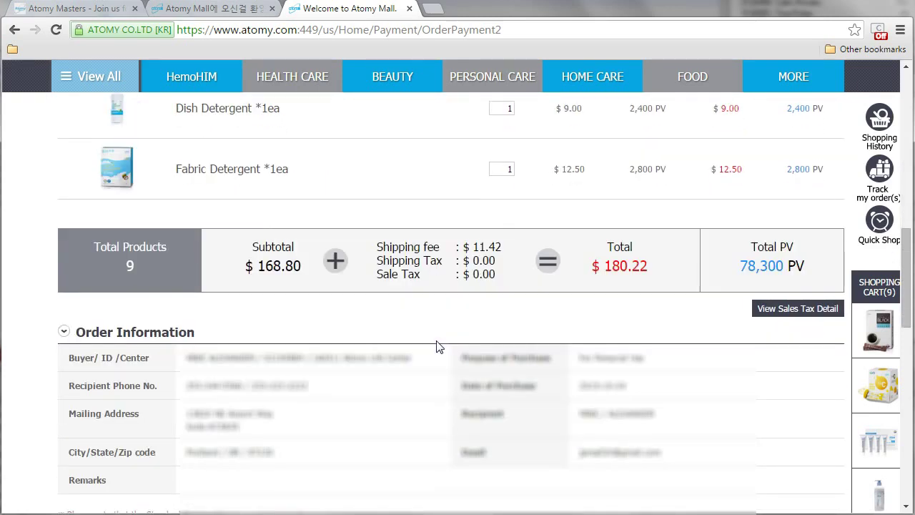
pyautogui.scroll(-1, 439, 347)
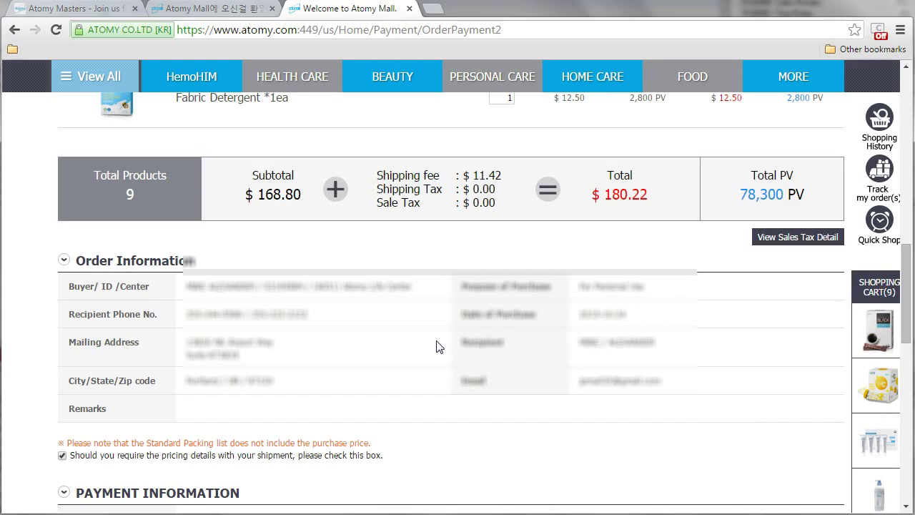
pyautogui.scroll(-3, 439, 347)
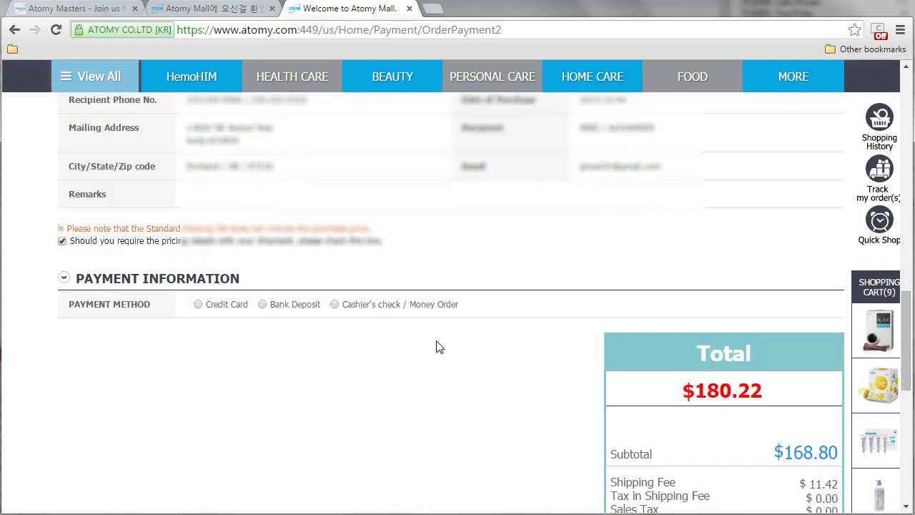
pyautogui.scroll(-1, 439, 346)
pyautogui.scroll(-1, 439, 347)
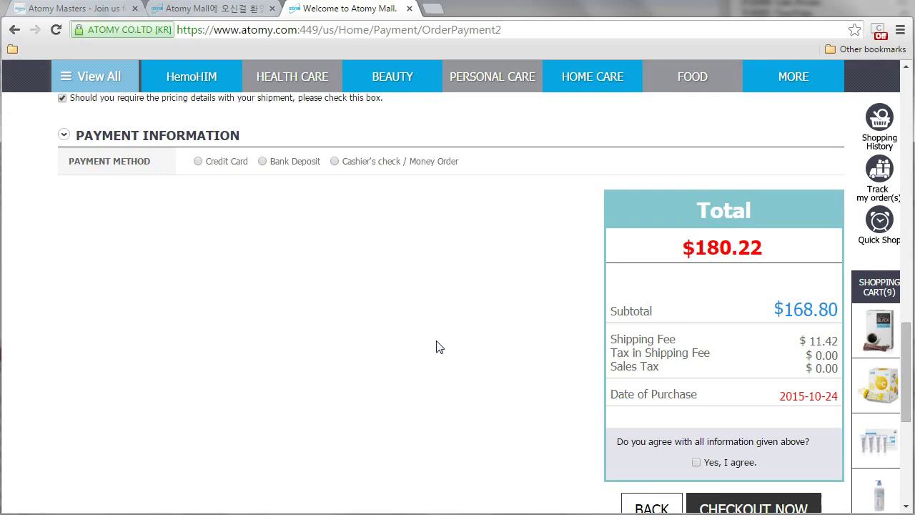
pyautogui.click(198, 162)
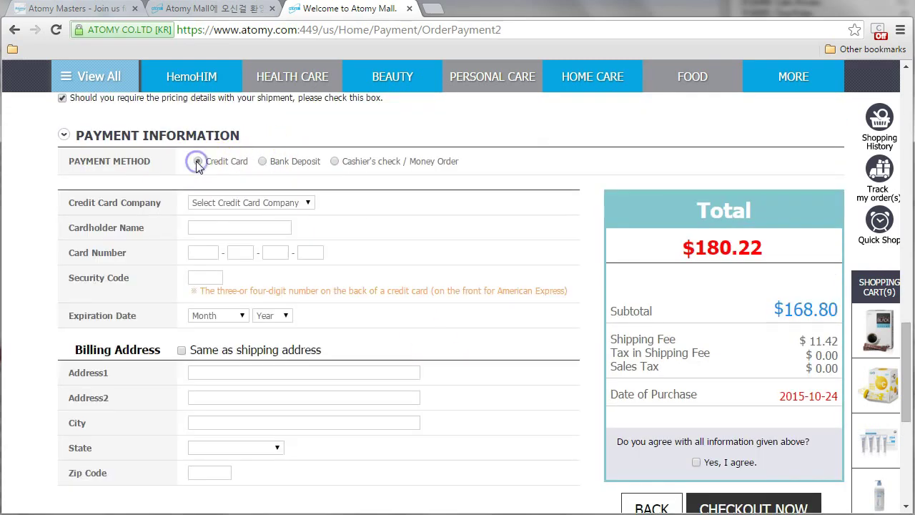
pyautogui.click(308, 203)
pyautogui.click(308, 203)
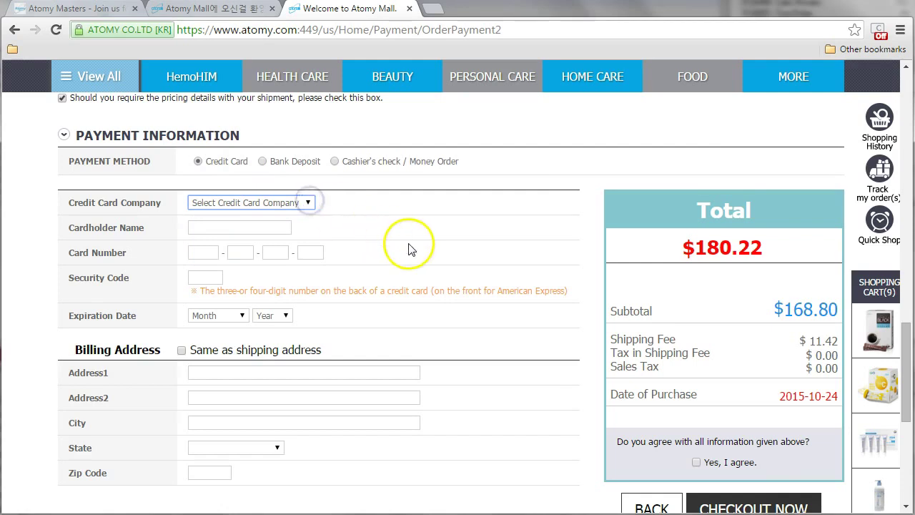
# Confirm agreement with all the order information given beneath the total.
pyautogui.scroll(-1, 409, 247)
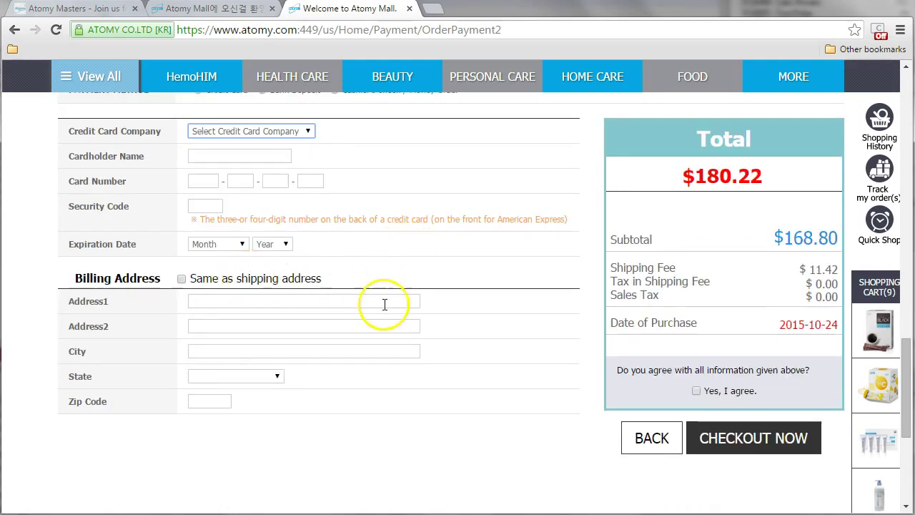
pyautogui.click(697, 392)
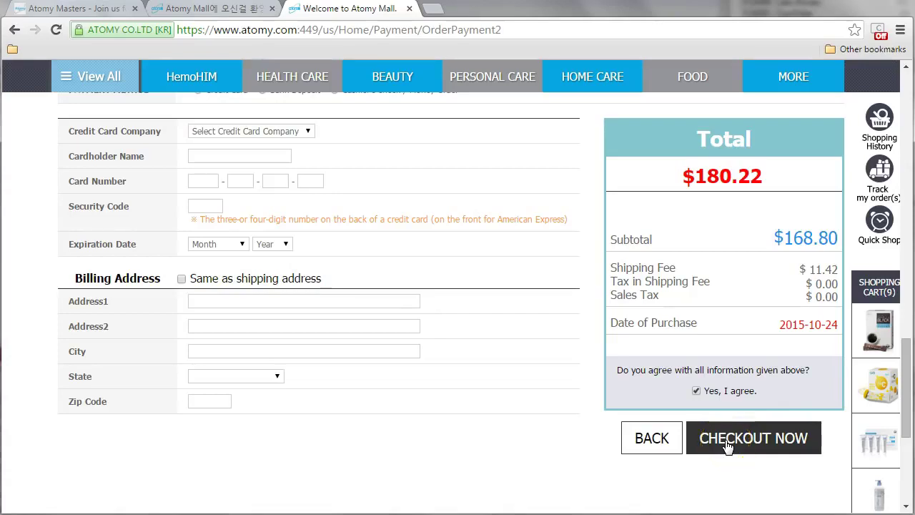
pyautogui.click(698, 392)
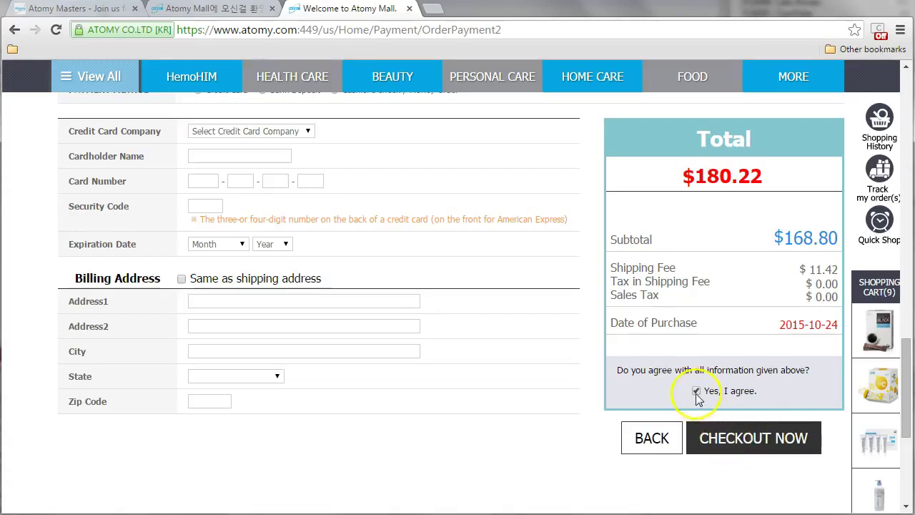
pyautogui.click(559, 397)
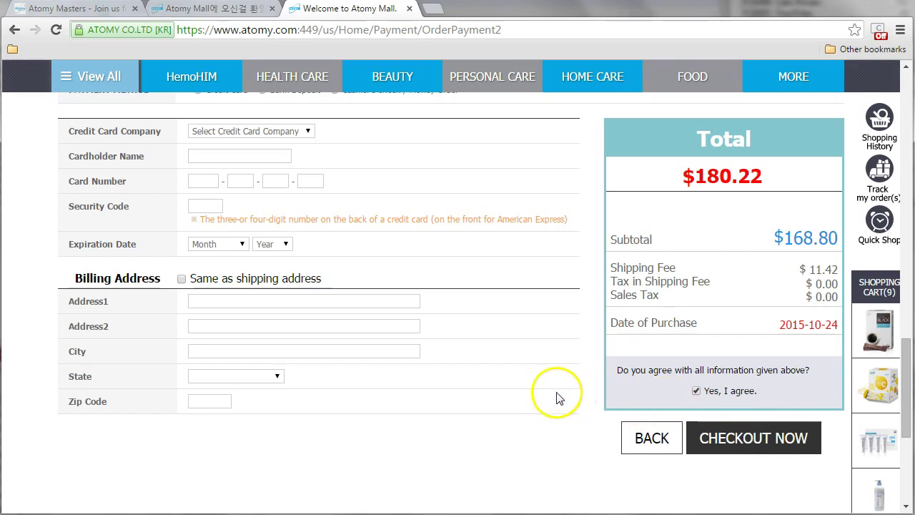